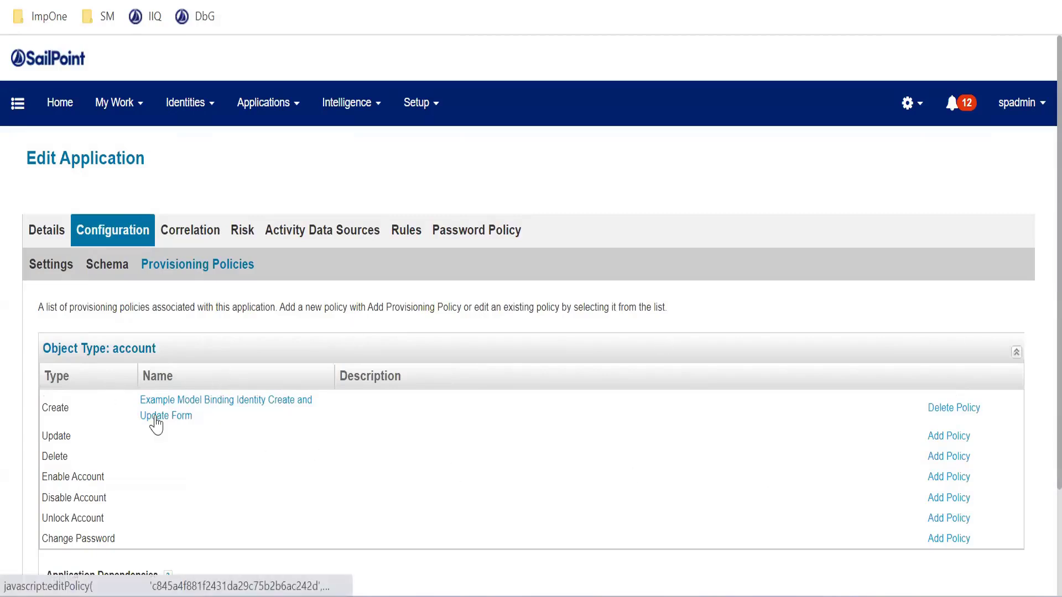
# Review the current application's provisioning policies and open the Application Definition list
pyautogui.scroll(-2, 493, 406)
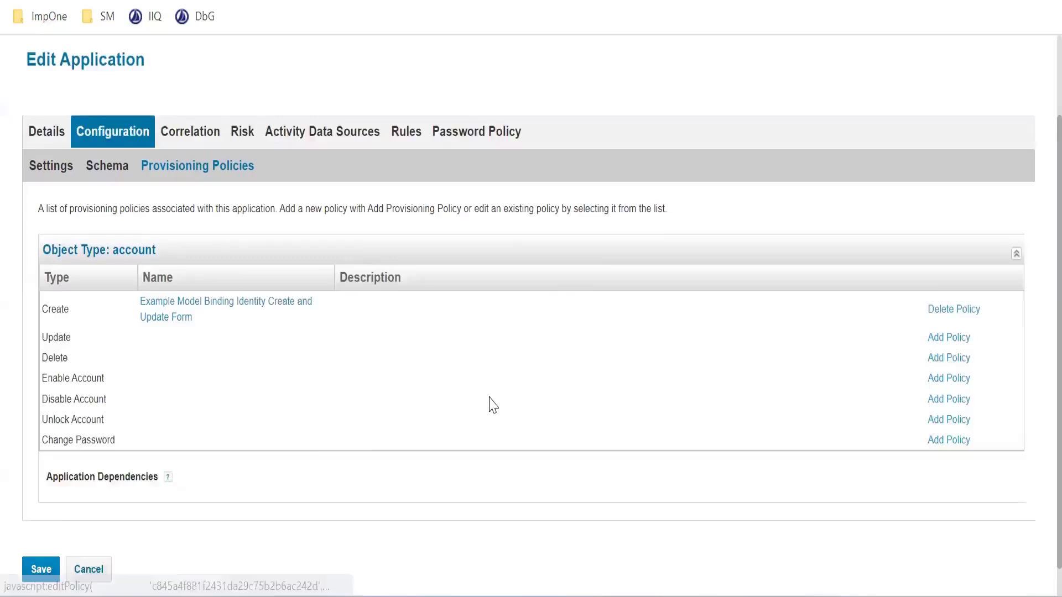
pyautogui.scroll(-1, 453, 396)
pyautogui.scroll(3, 288, 277)
pyautogui.click(245, 113)
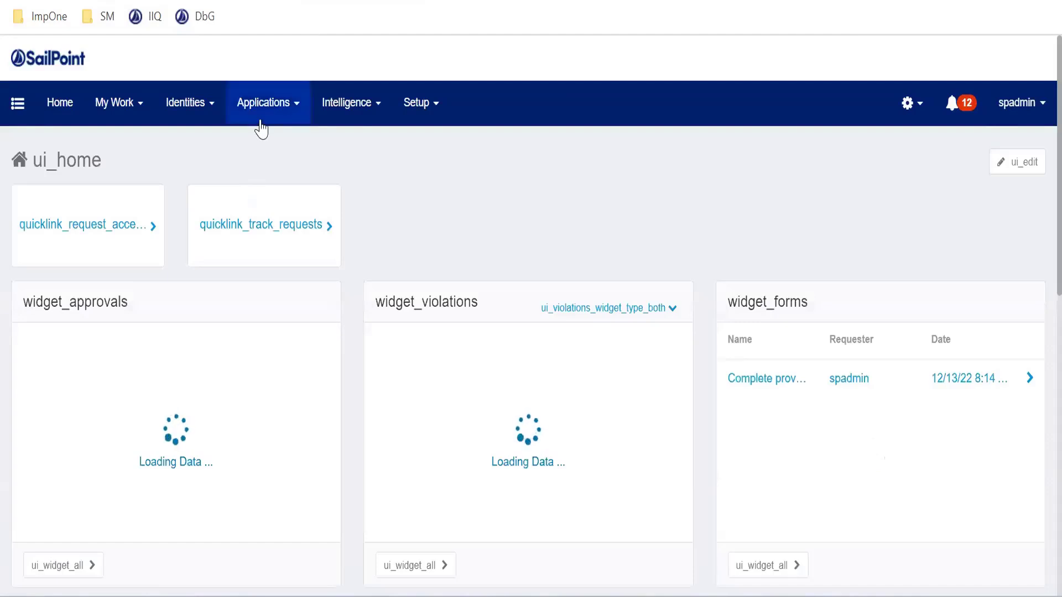
pyautogui.click(260, 126)
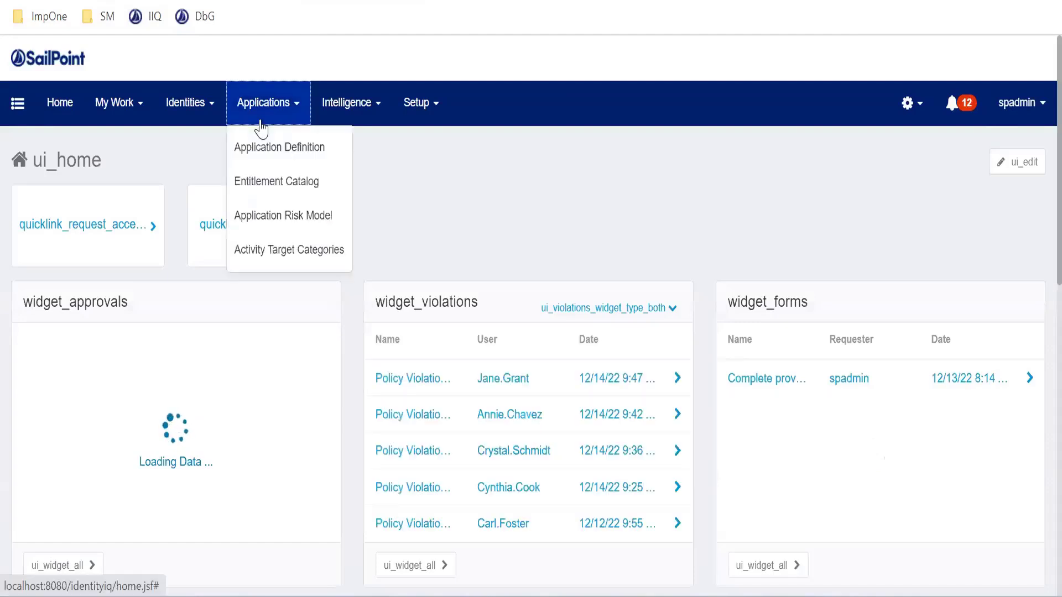
pyautogui.click(271, 145)
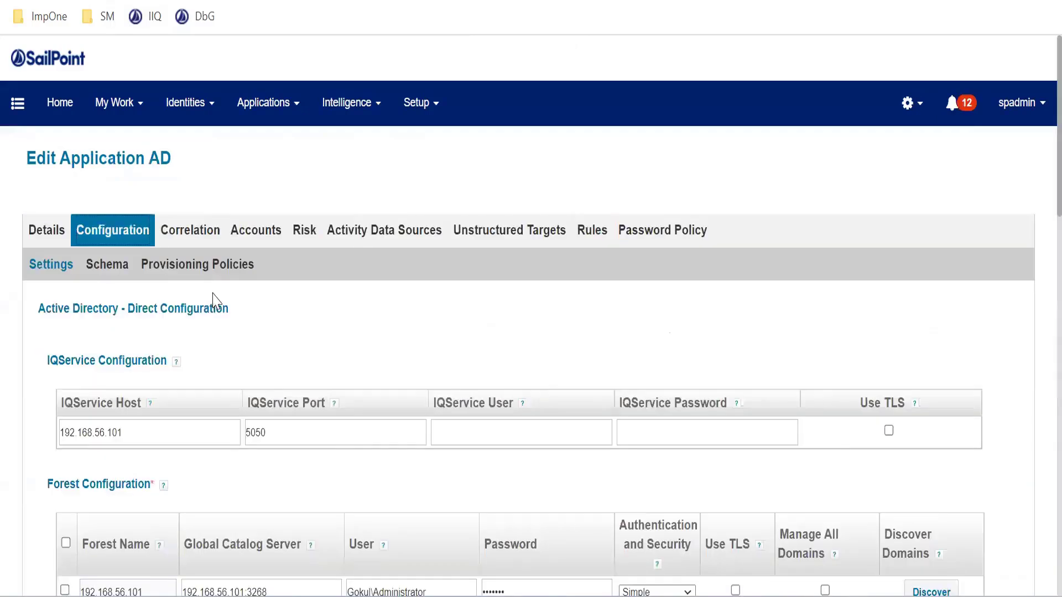
# Open the AD application's provisioning policies and bring up its Account create policy form
pyautogui.click(219, 264)
pyautogui.scroll(-2, 462, 354)
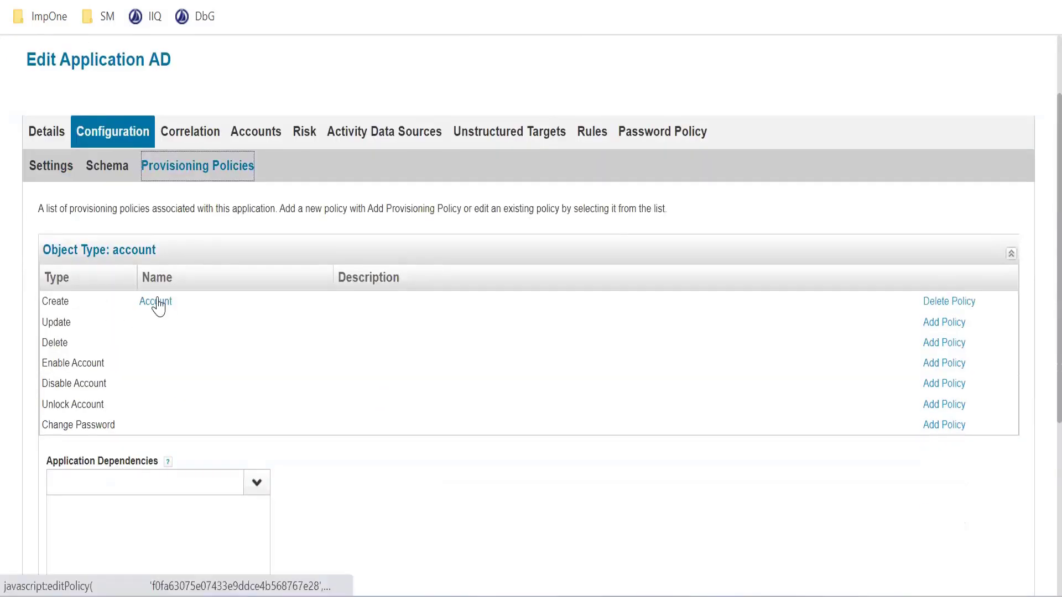
pyautogui.click(158, 304)
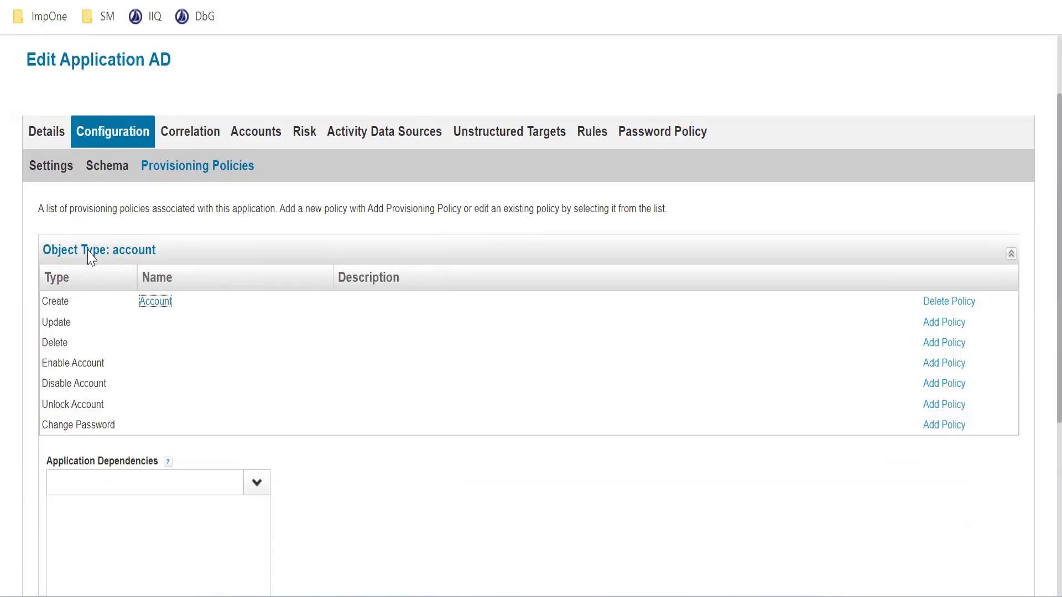
pyautogui.click(155, 302)
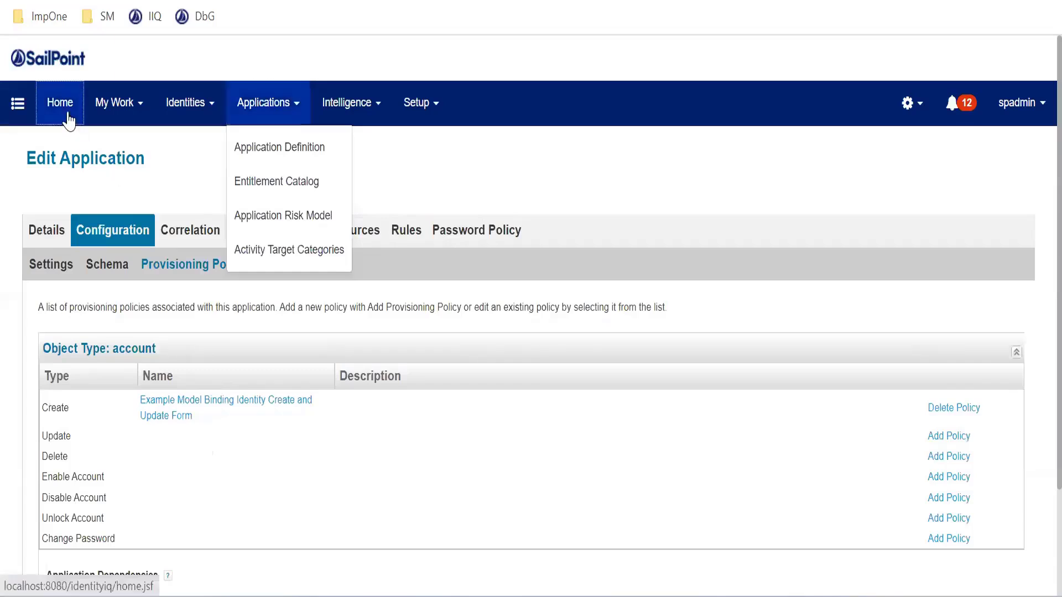
# Start a Manage User Access request from the home page and select a user on page 4 of the user list
pyautogui.click(67, 114)
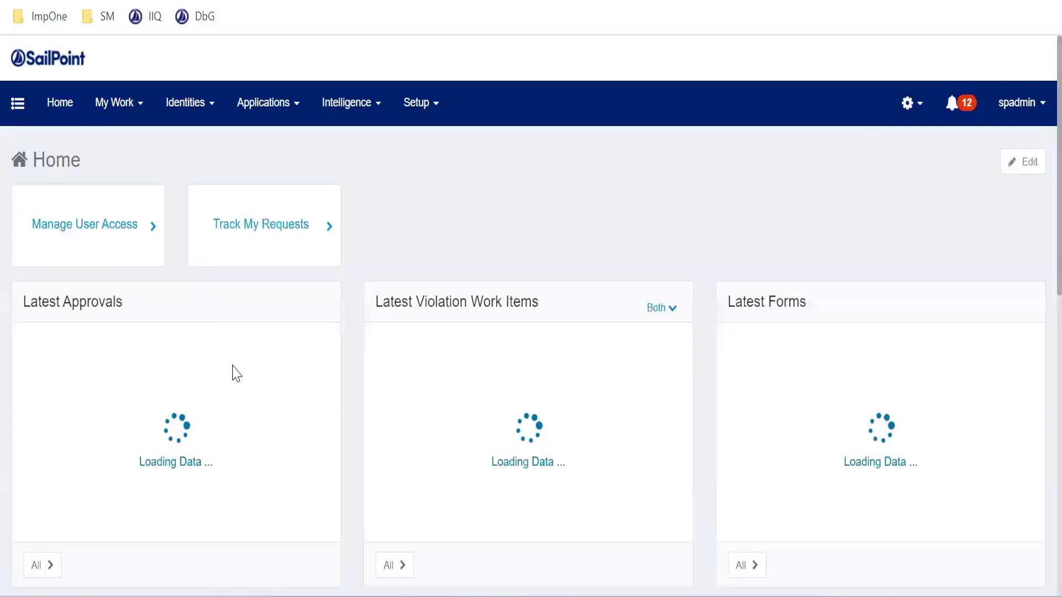
pyautogui.click(95, 245)
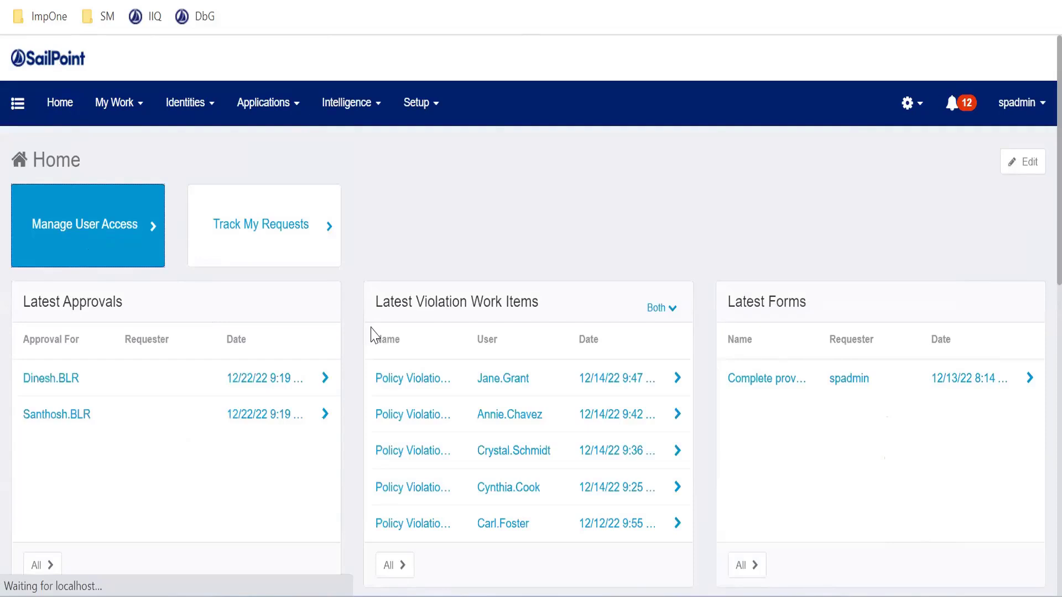
pyautogui.scroll(-5, 940, 442)
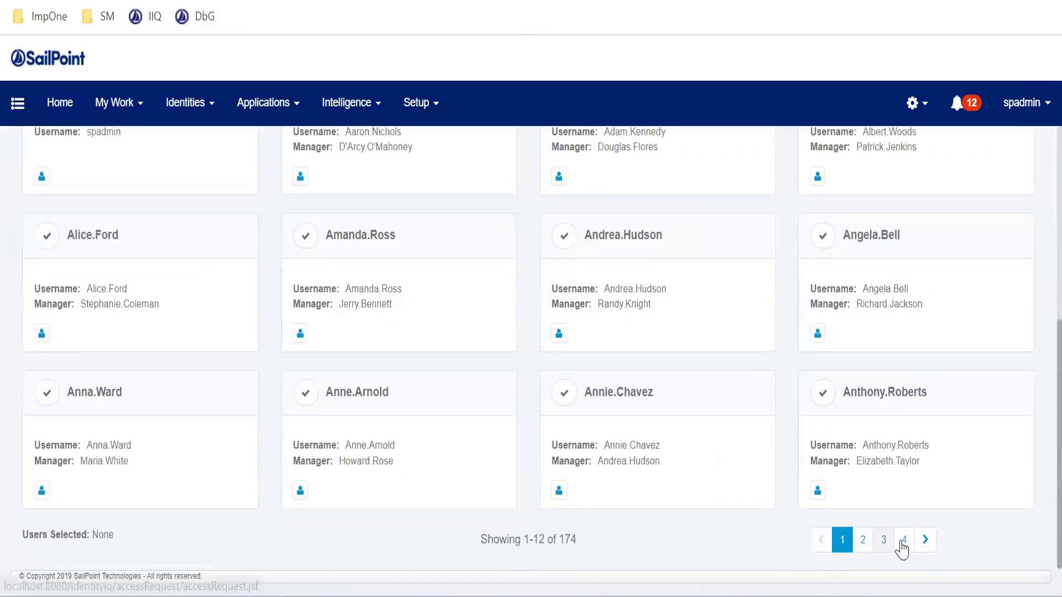
pyautogui.click(904, 539)
pyautogui.scroll(-5, 337, 320)
pyautogui.click(305, 288)
pyautogui.click(555, 549)
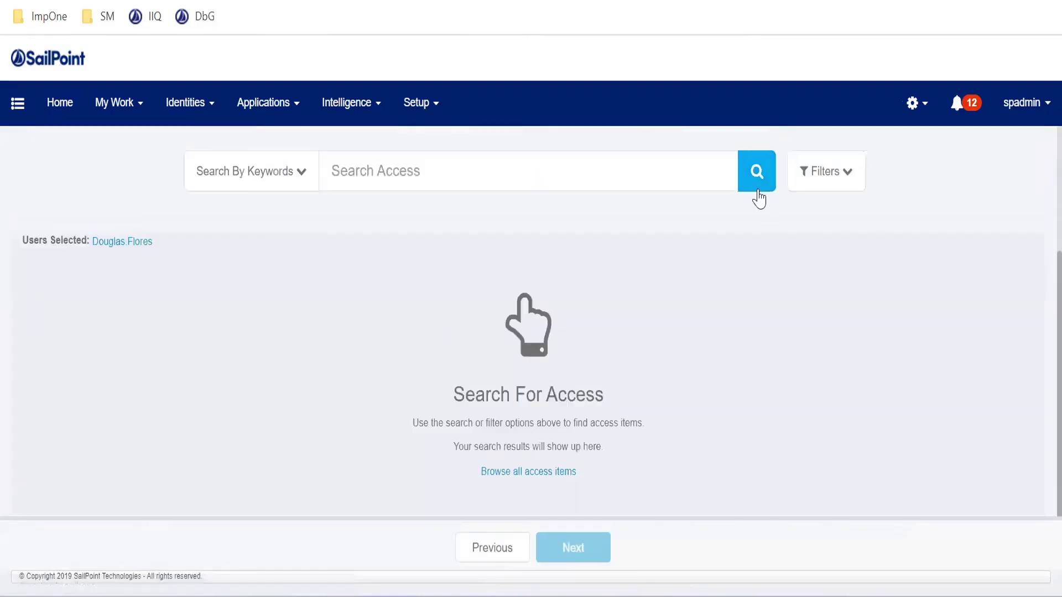
# Search all available access items and select the DnsAdmins entitlement of the AD application
pyautogui.click(757, 173)
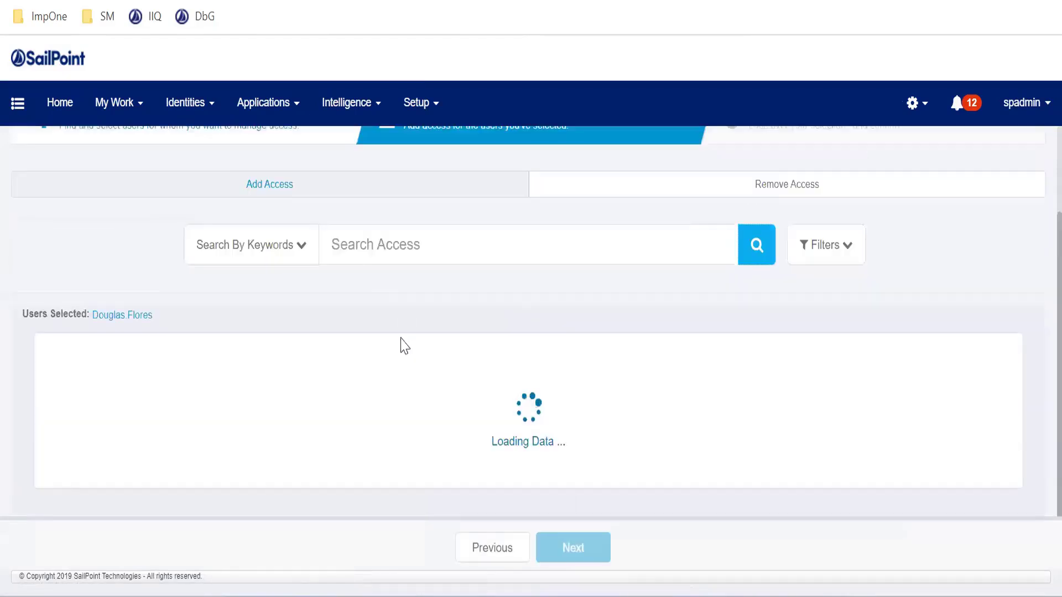
pyautogui.scroll(-5, 88, 351)
pyautogui.scroll(-10, 89, 351)
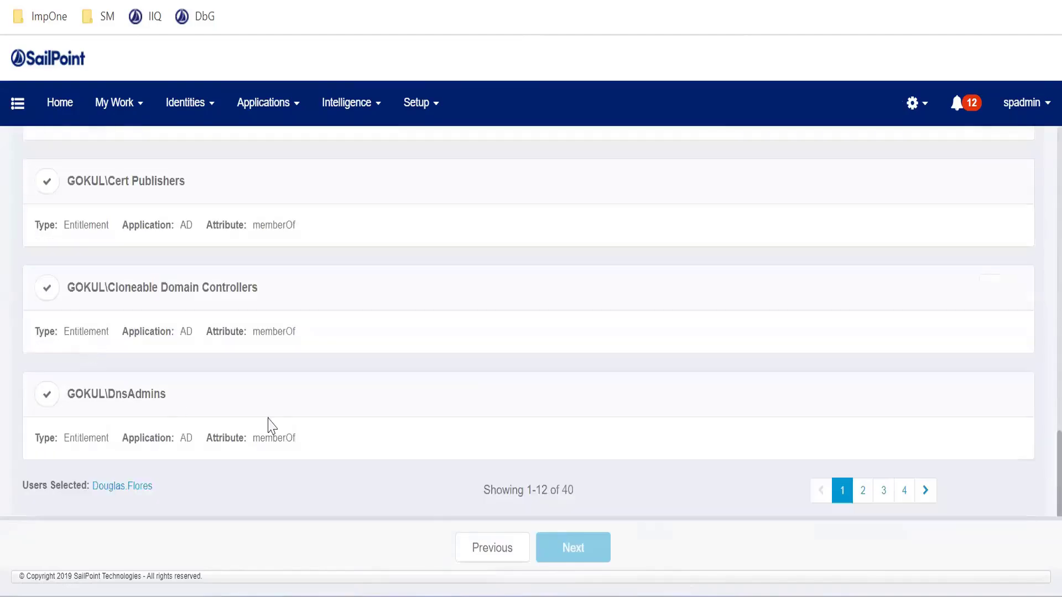
pyautogui.click(47, 394)
# Submit the access request and open the additional information form to complete it
pyautogui.click(585, 550)
pyautogui.click(604, 546)
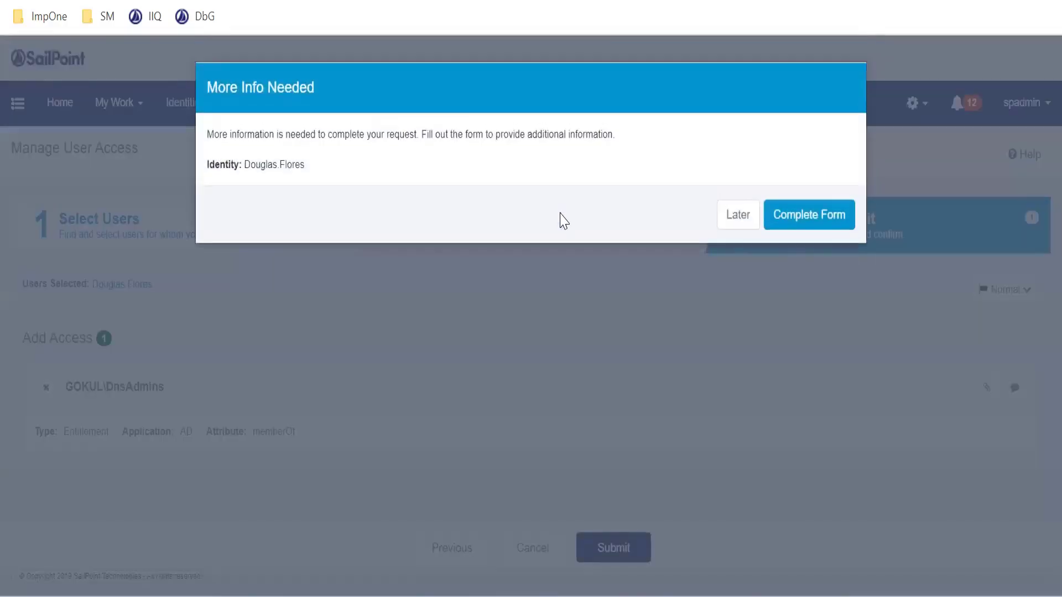
pyautogui.click(800, 224)
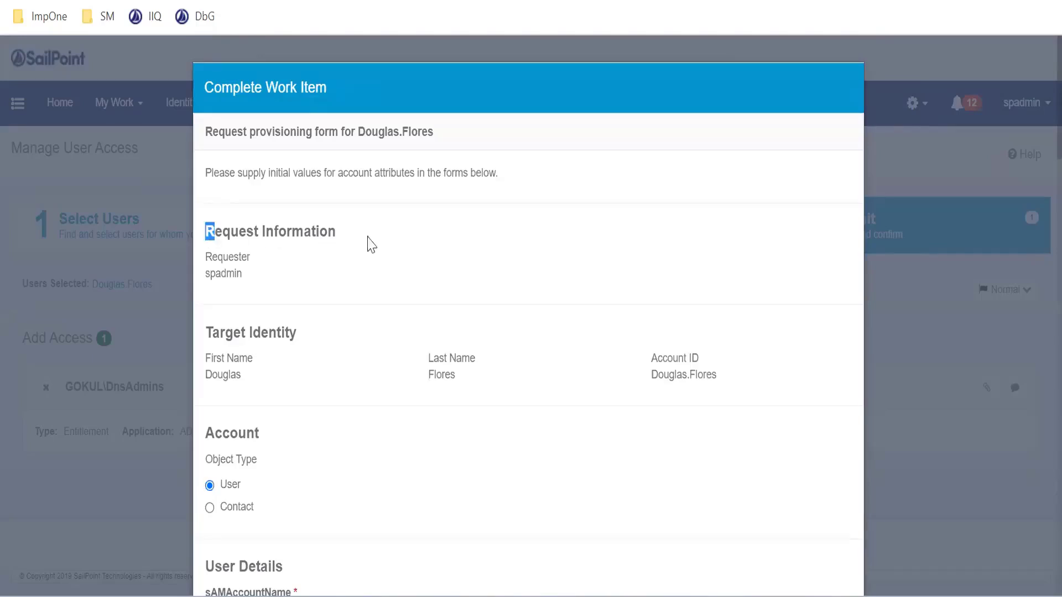
# Compare the request form's Request Information and Account sections with the AD Account policy form
pyautogui.tripleClick(281, 234)
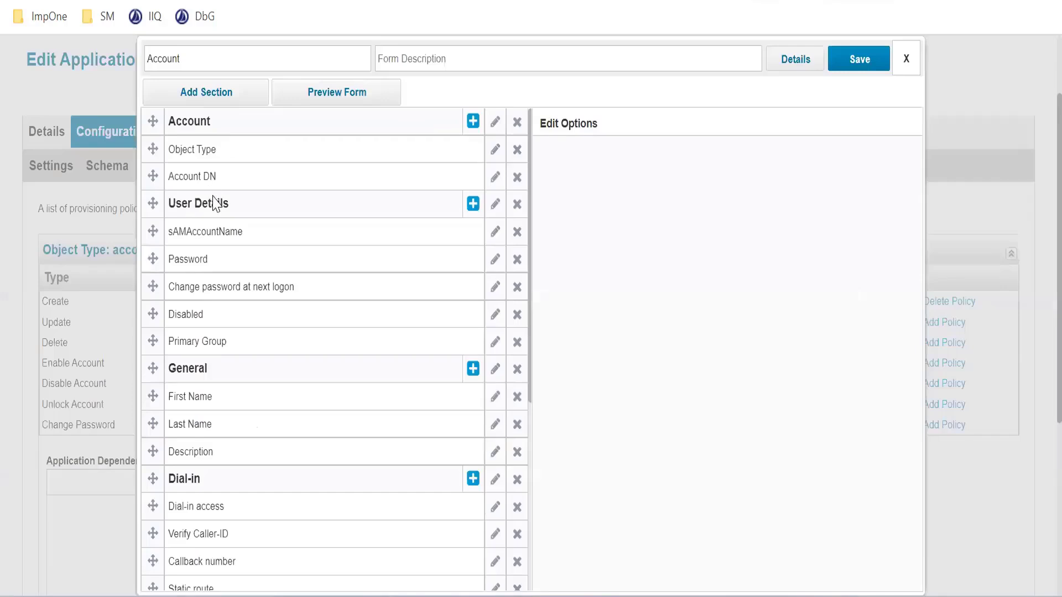
pyautogui.scroll(3, 244, 244)
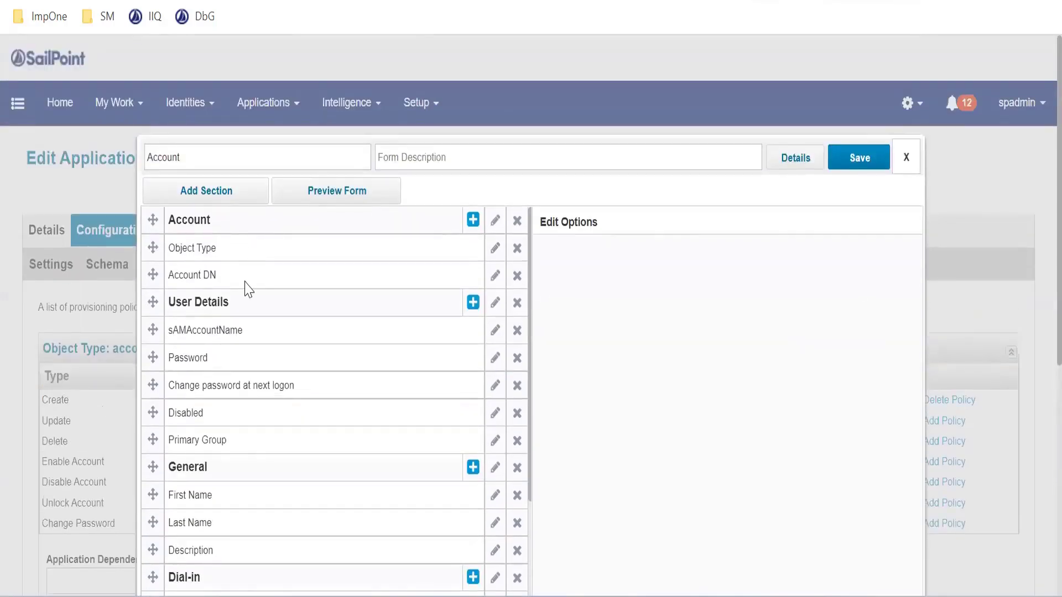
pyautogui.scroll(-2, 244, 287)
pyautogui.scroll(2, 249, 293)
pyautogui.scroll(1, 263, 303)
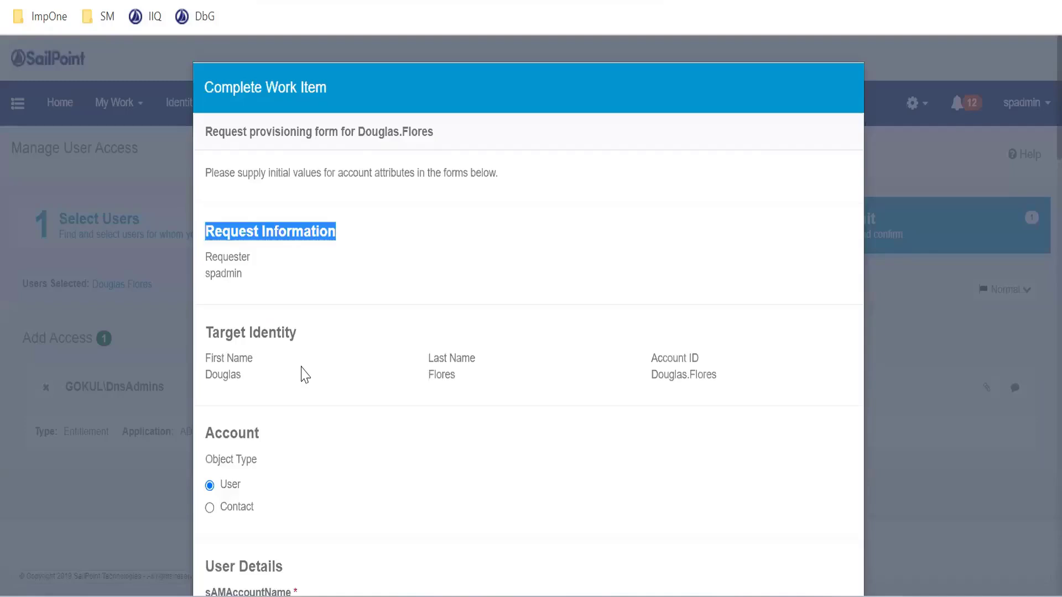
pyautogui.moveTo(207, 458); pyautogui.dragTo(265, 509)
pyautogui.click(265, 509)
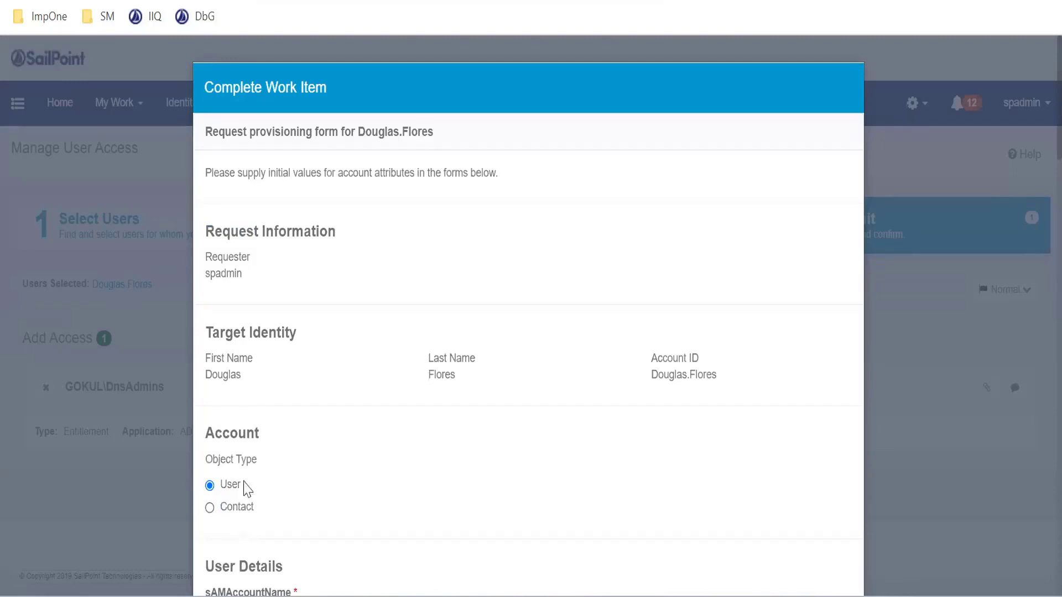
# Compare the User Details fields of the request form with the matching section of the Account policy
pyautogui.scroll(-4, 310, 417)
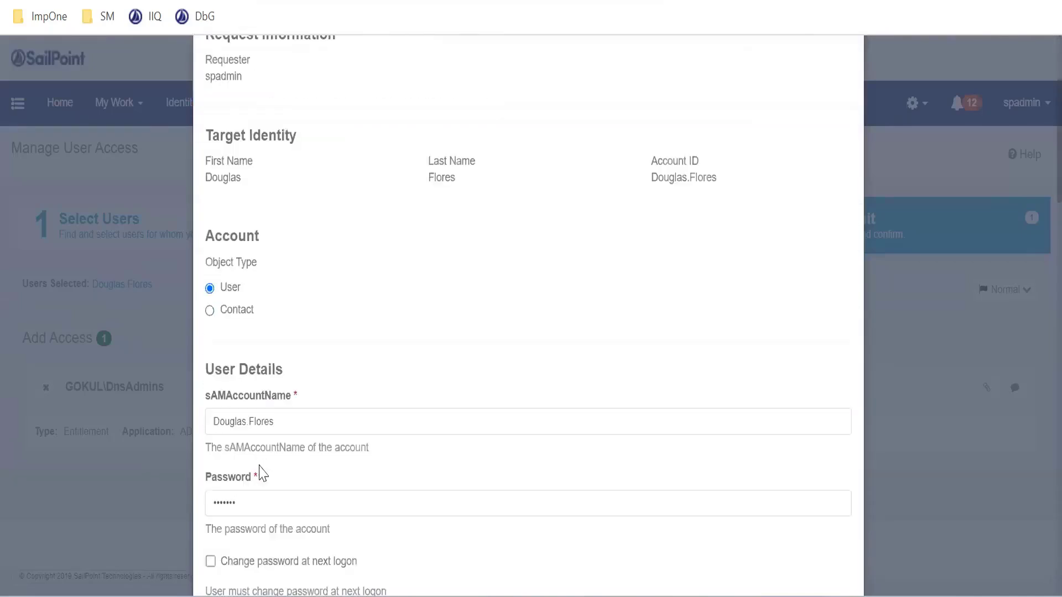
pyautogui.moveTo(206, 372); pyautogui.dragTo(313, 396)
pyautogui.moveTo(214, 236); pyautogui.dragTo(262, 243)
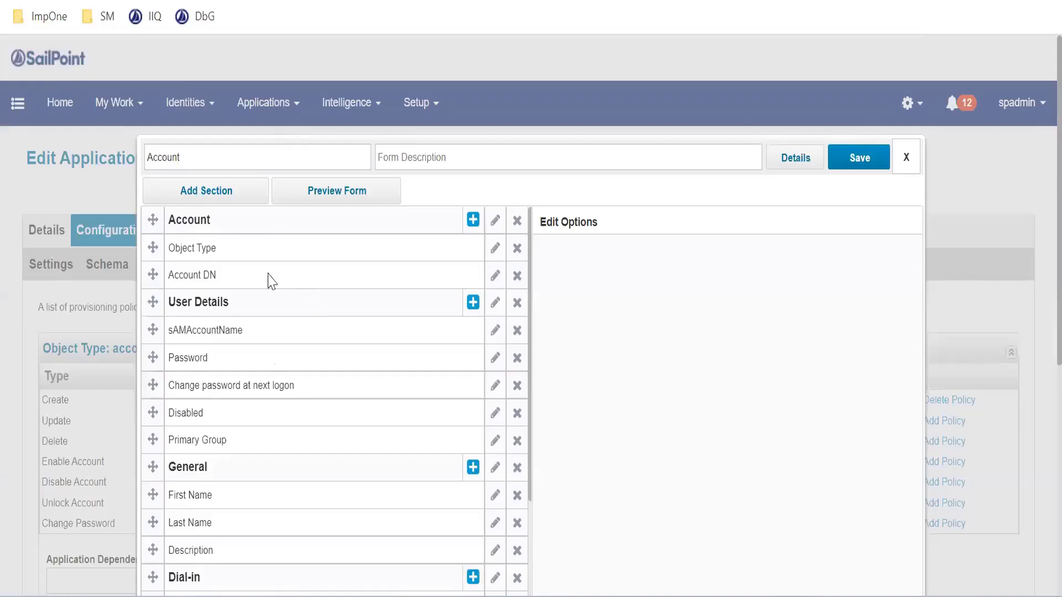
pyautogui.scroll(-2, 249, 354)
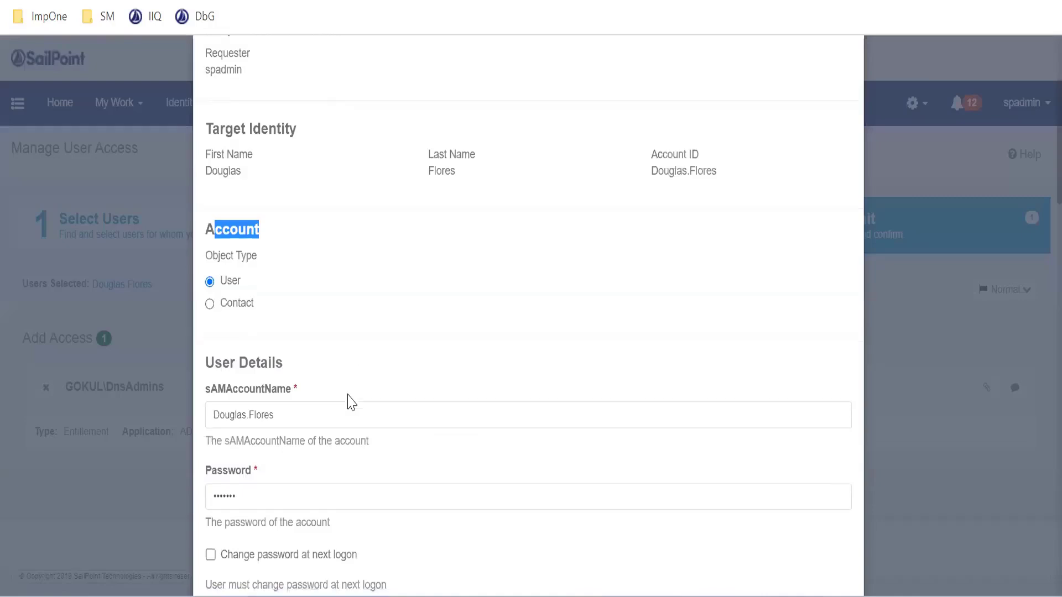
pyautogui.scroll(-3, 277, 302)
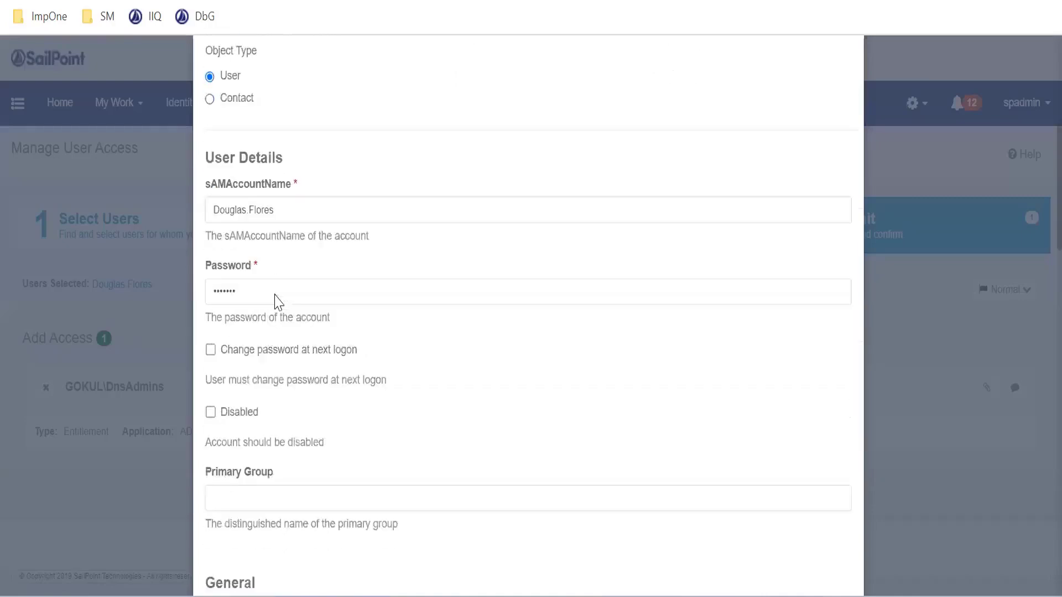
pyautogui.scroll(-4, 278, 303)
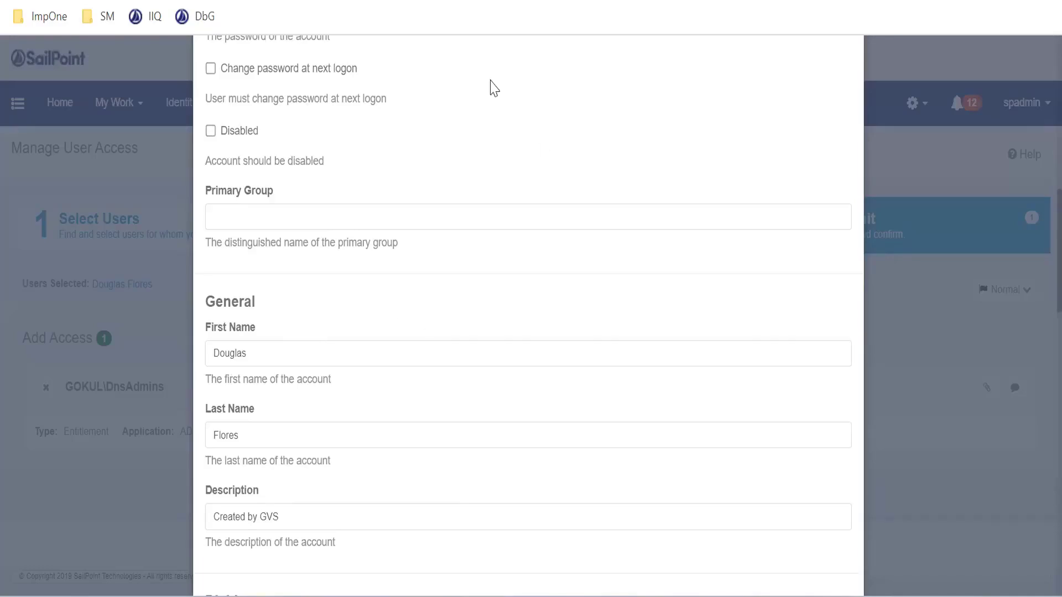
# Examine the General and Dial-in sections of the request form, including Dial-in access and Verify Caller-ID
pyautogui.scroll(-2, 398, 308)
pyautogui.scroll(-2, 398, 308)
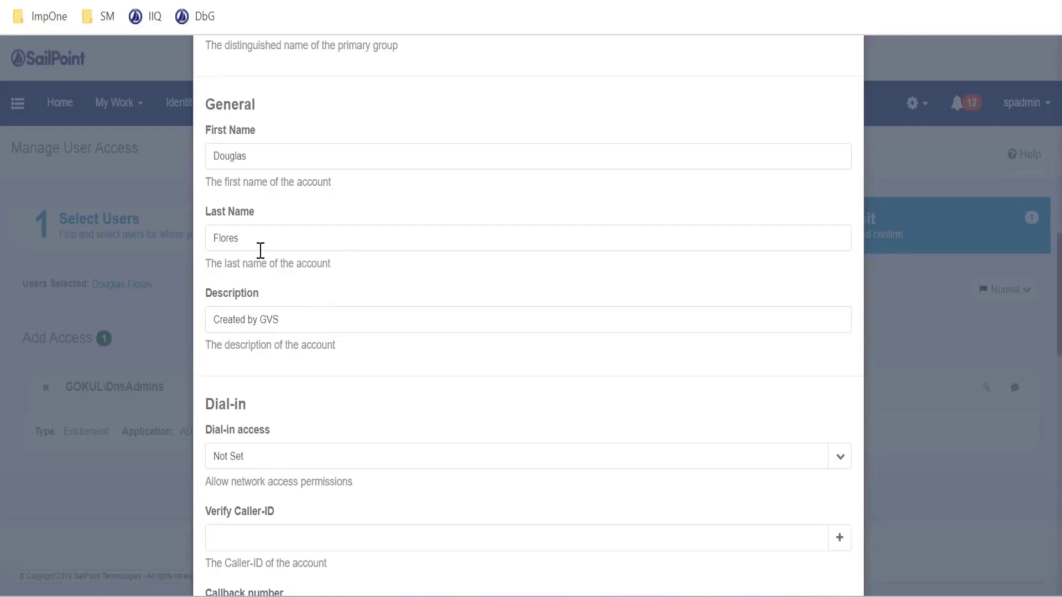
pyautogui.scroll(-2, 341, 247)
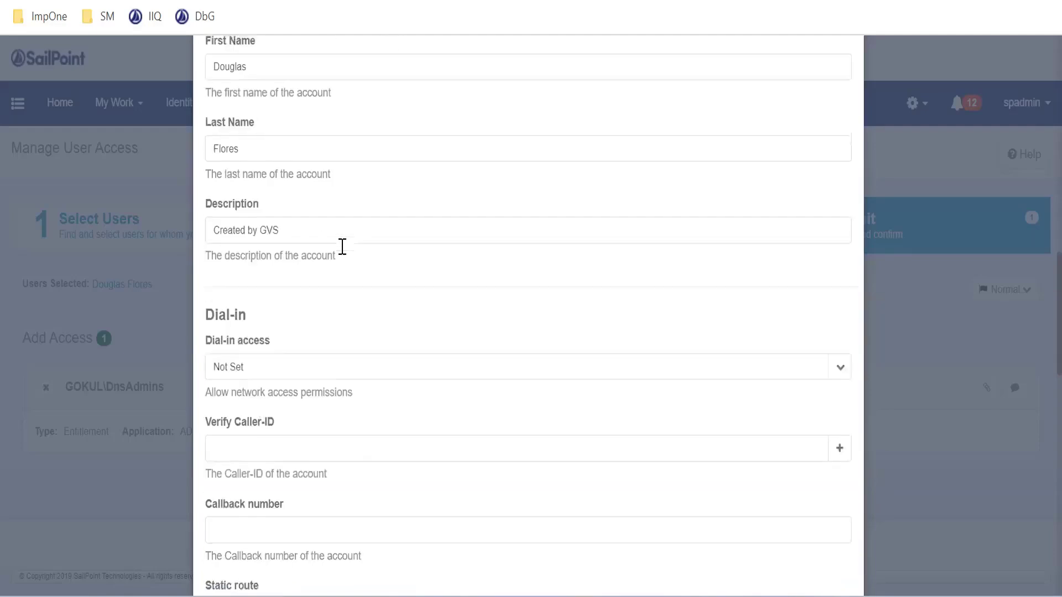
pyautogui.moveTo(277, 340); pyautogui.dragTo(203, 335)
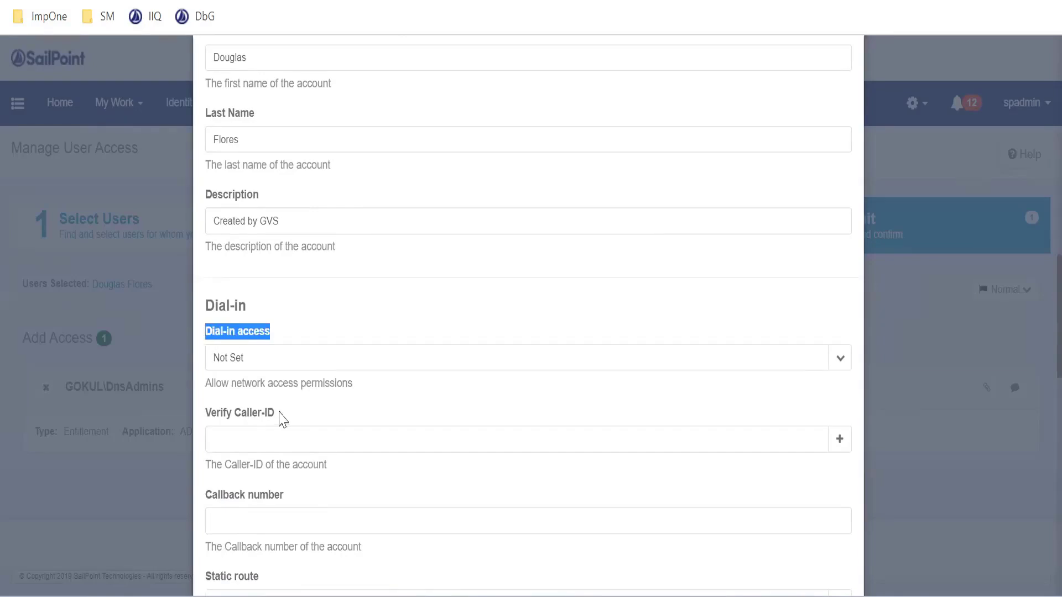
pyautogui.moveTo(282, 419); pyautogui.dragTo(204, 419)
pyautogui.scroll(-3, 339, 390)
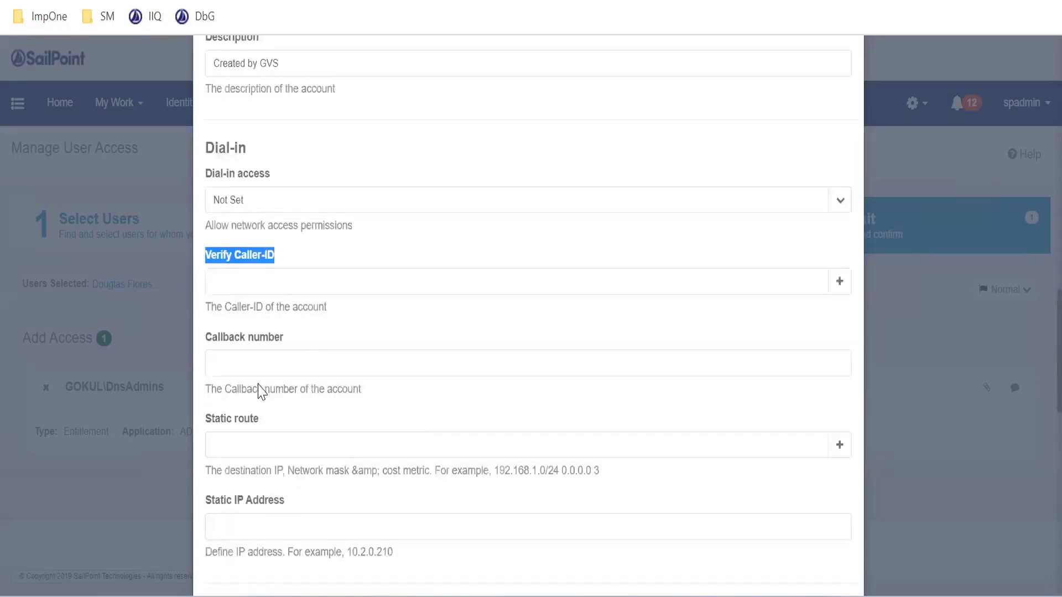
pyautogui.scroll(-1, 256, 359)
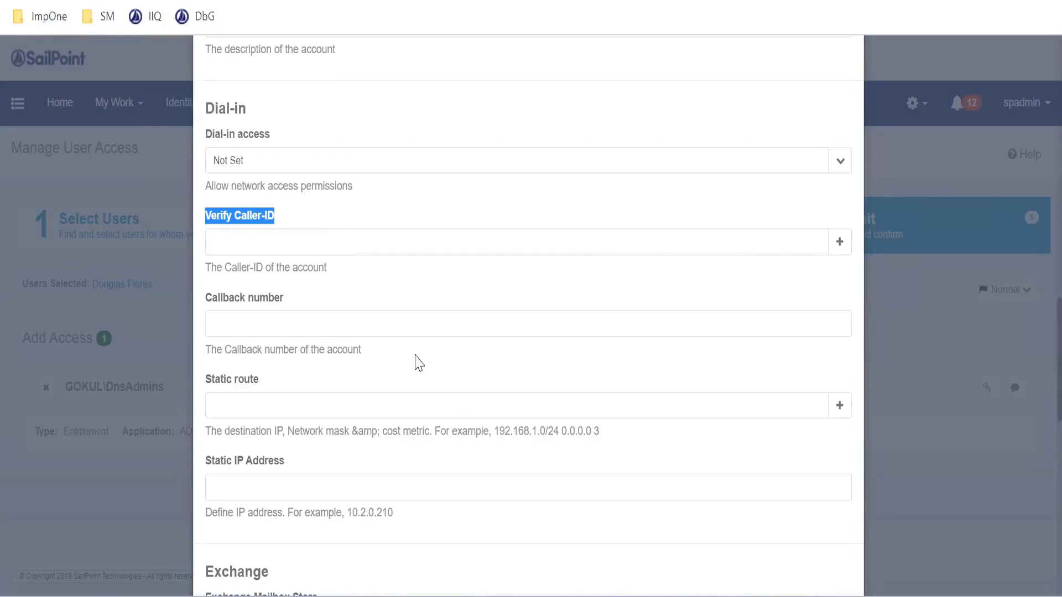
pyautogui.click(272, 159)
pyautogui.click(267, 239)
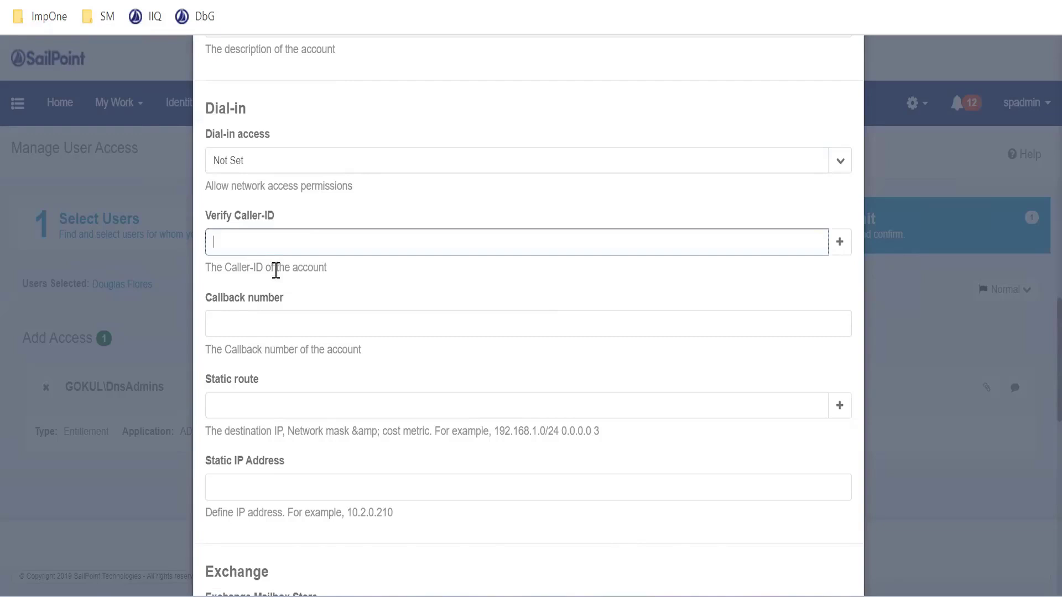
# Examine the Exchange and Skype for Business sections of the request form and compare them with the Account policy form
pyautogui.scroll(3, 280, 274)
pyautogui.scroll(-10, 284, 277)
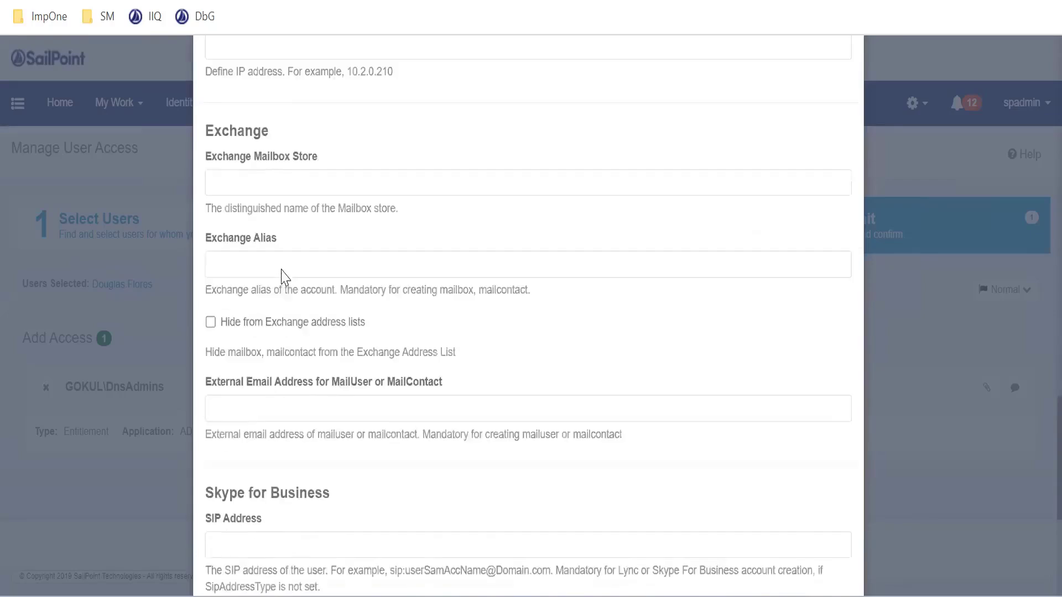
pyautogui.scroll(-1, 285, 276)
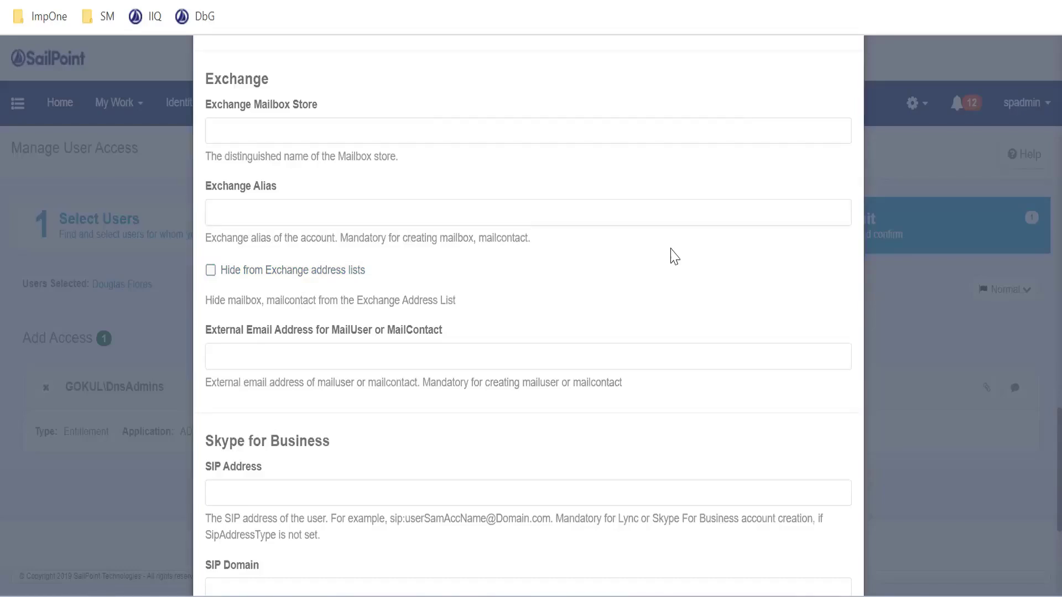
pyautogui.scroll(-5, 350, 229)
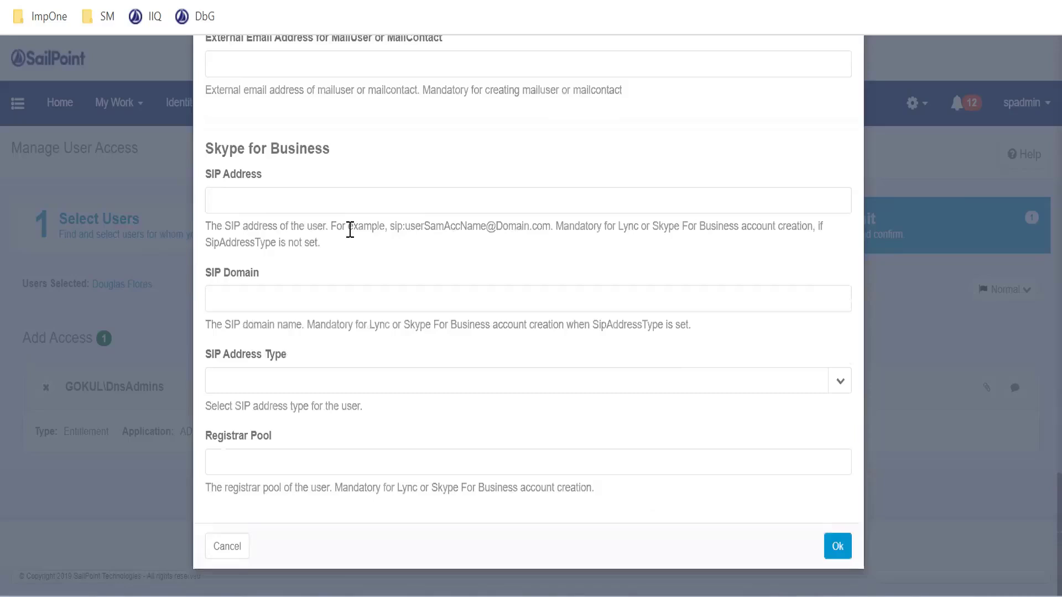
pyautogui.scroll(5, 350, 229)
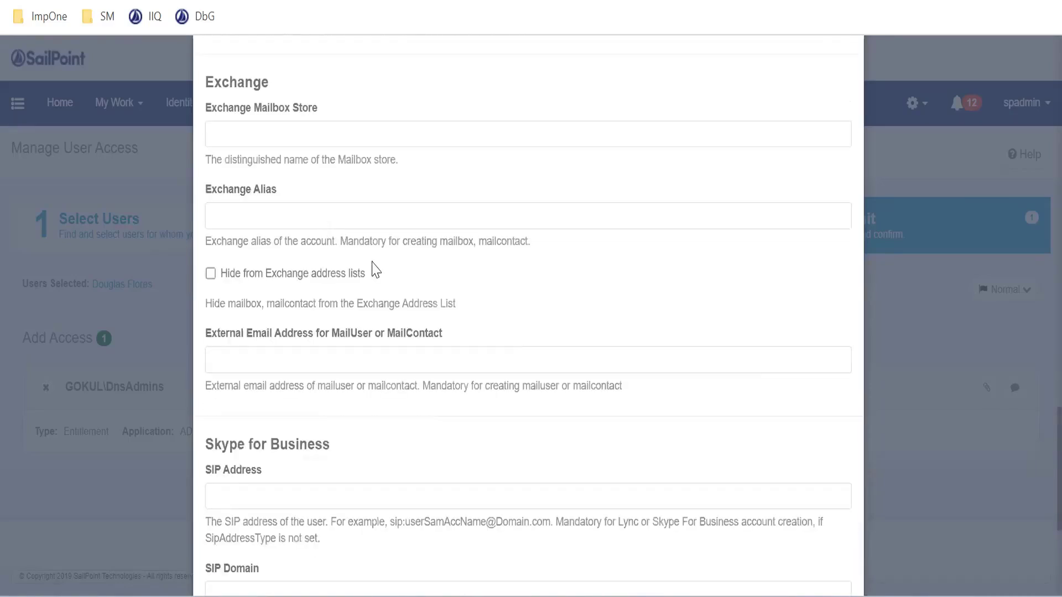
pyautogui.scroll(-3, 373, 270)
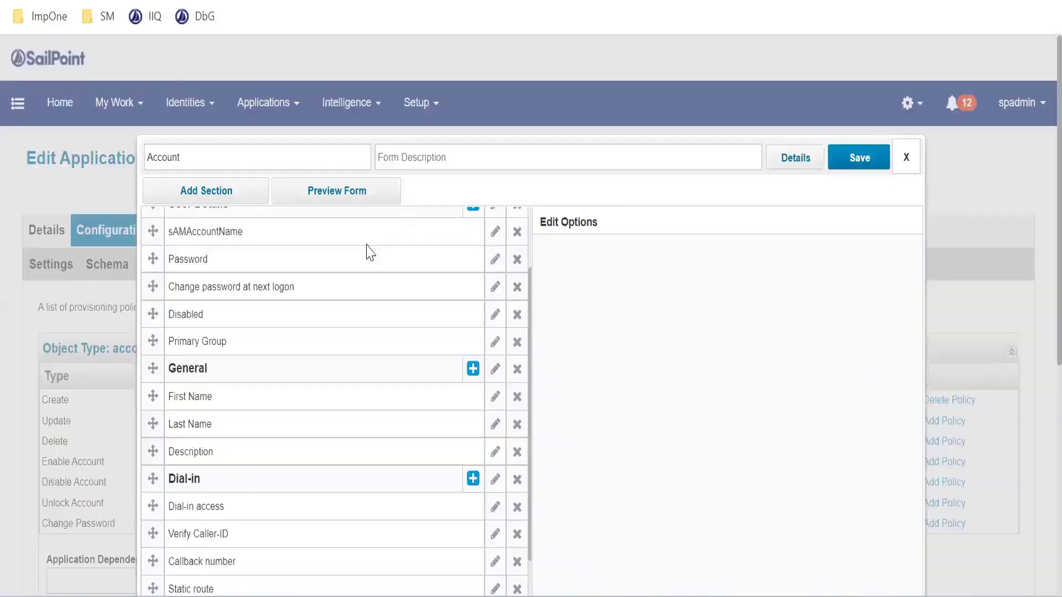
pyautogui.scroll(-5, 293, 285)
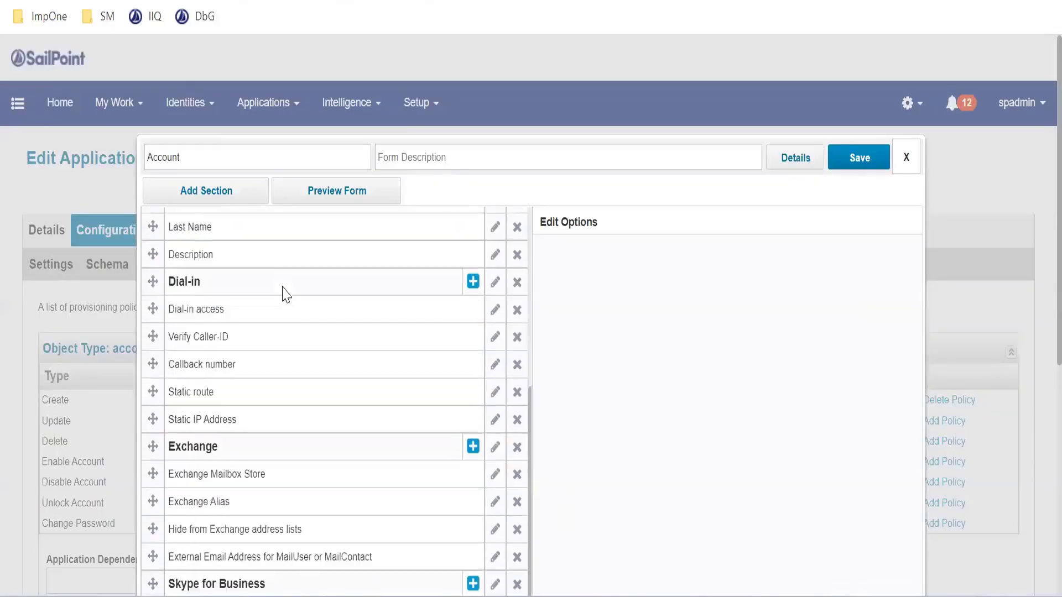
# Review the Exchange fields of the request form, including Exchange Alias, against the Account policy form
pyautogui.scroll(-2, 856, 322)
pyautogui.scroll(-2, 310, 299)
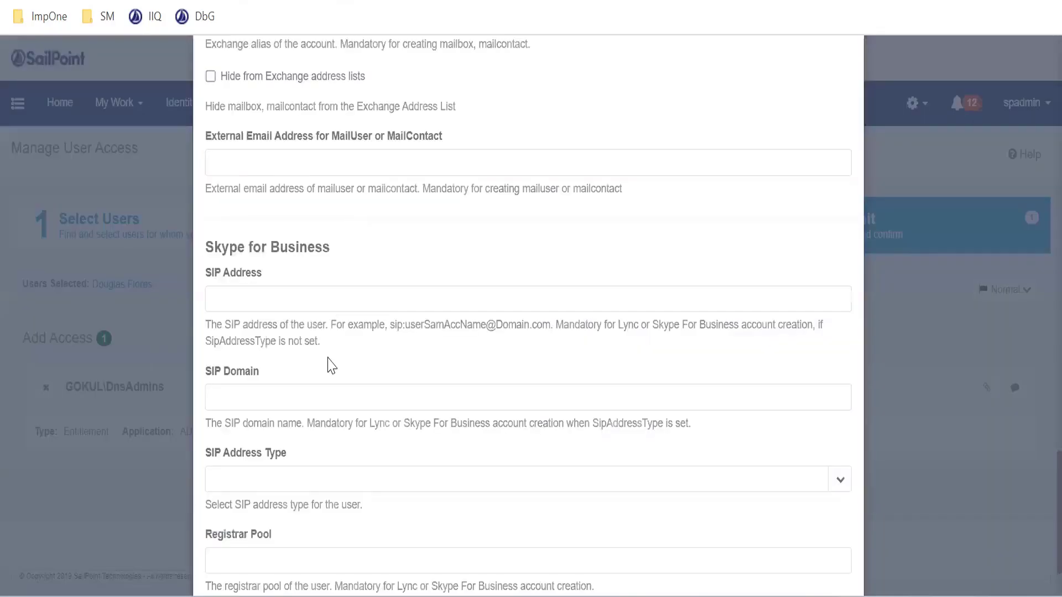
pyautogui.scroll(-2, 329, 364)
pyautogui.scroll(5, 328, 360)
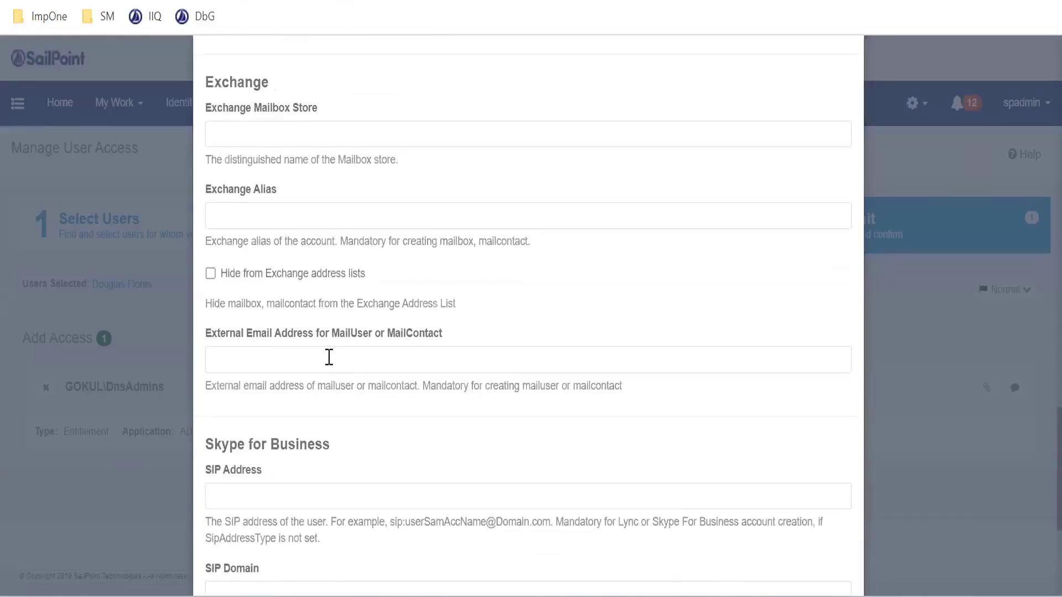
pyautogui.scroll(2, 329, 356)
pyautogui.doubleClick(208, 178)
pyautogui.moveTo(212, 288); pyautogui.dragTo(317, 294)
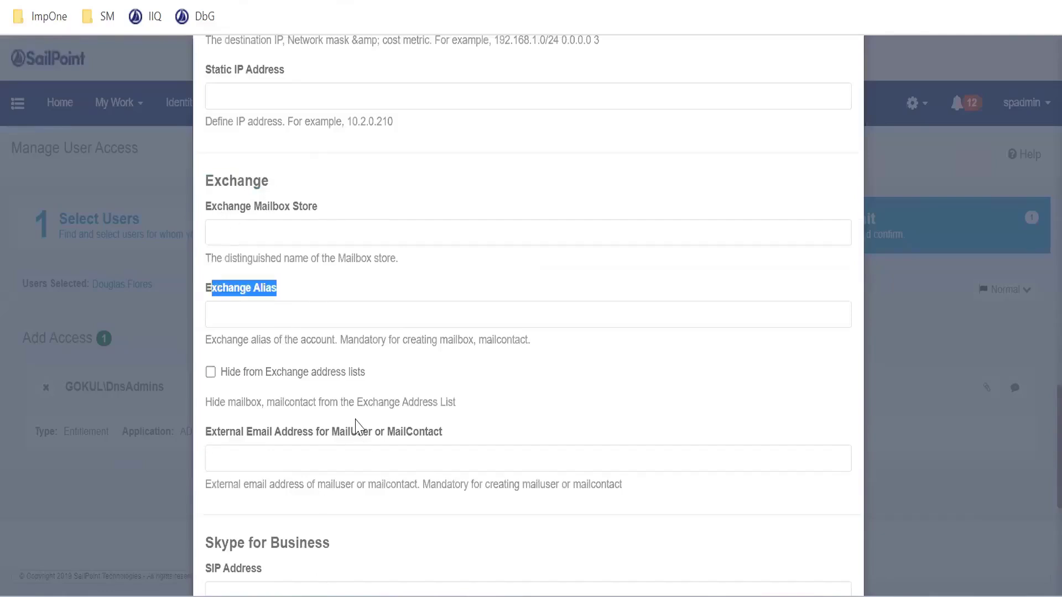
pyautogui.scroll(-3, 322, 422)
pyautogui.scroll(-2, 304, 336)
# Compare the Skype for Business fields, including SIP Address, SIP Domain and SIP Address Type, between the request form and the Account policy form
pyautogui.moveTo(222, 246); pyautogui.dragTo(331, 250)
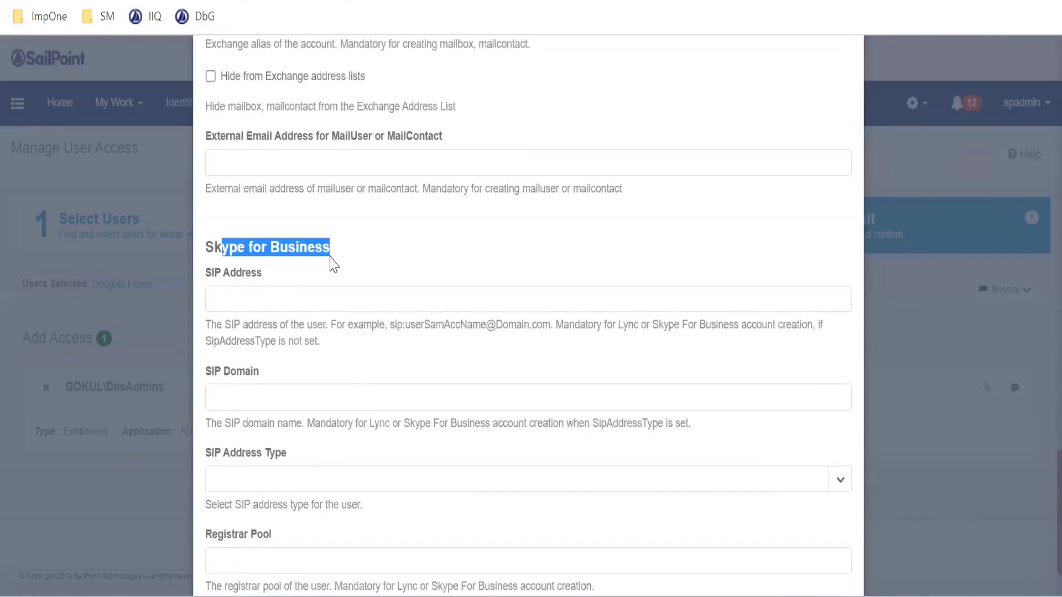
pyautogui.scroll(-2, 359, 286)
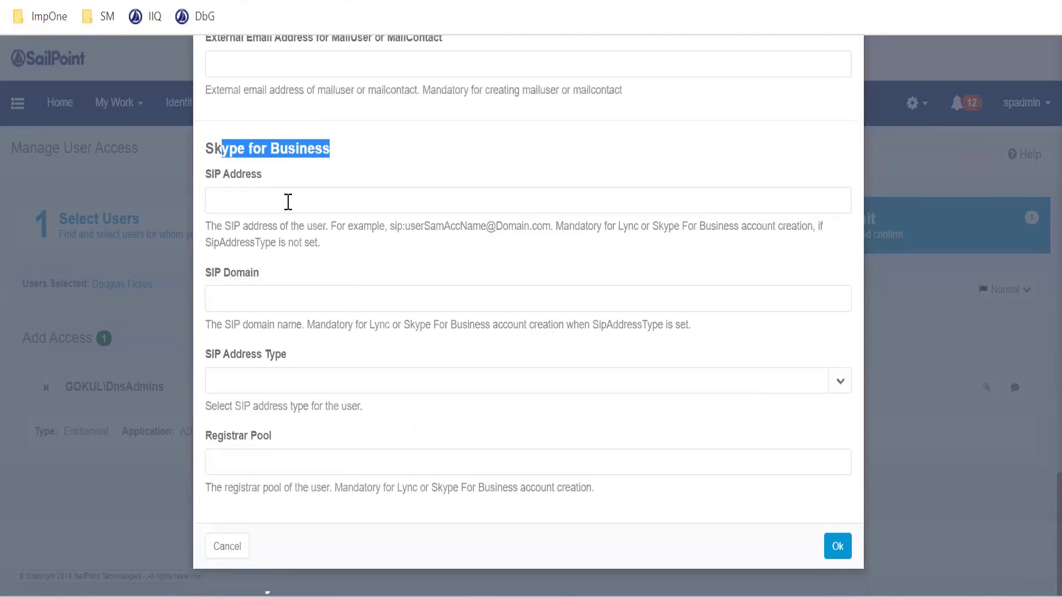
pyautogui.click(226, 156)
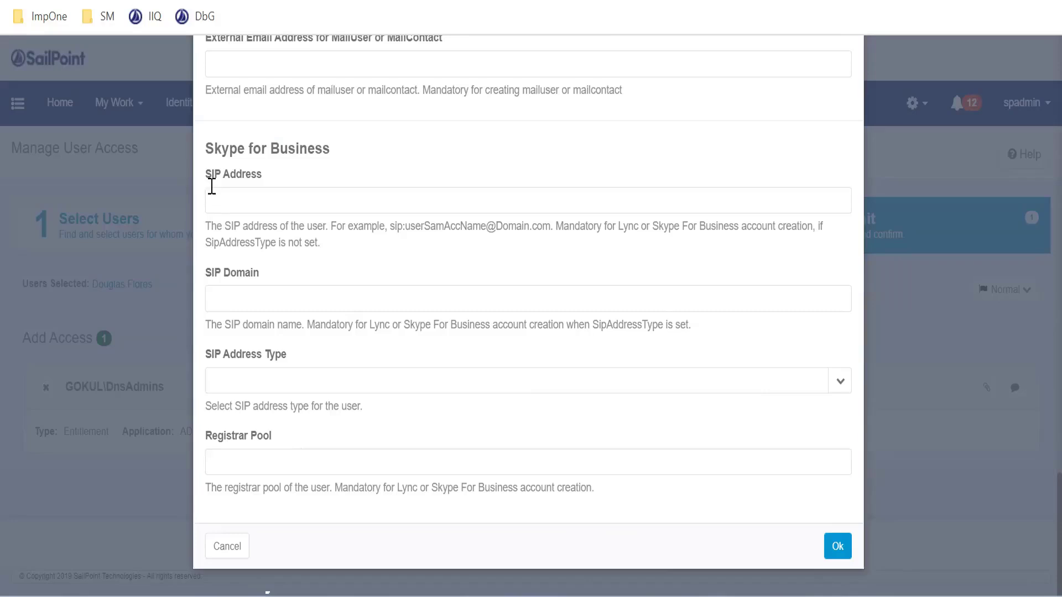
pyautogui.moveTo(221, 179); pyautogui.dragTo(253, 185)
pyautogui.moveTo(231, 275); pyautogui.dragTo(260, 278)
pyautogui.moveTo(231, 356); pyautogui.dragTo(296, 325)
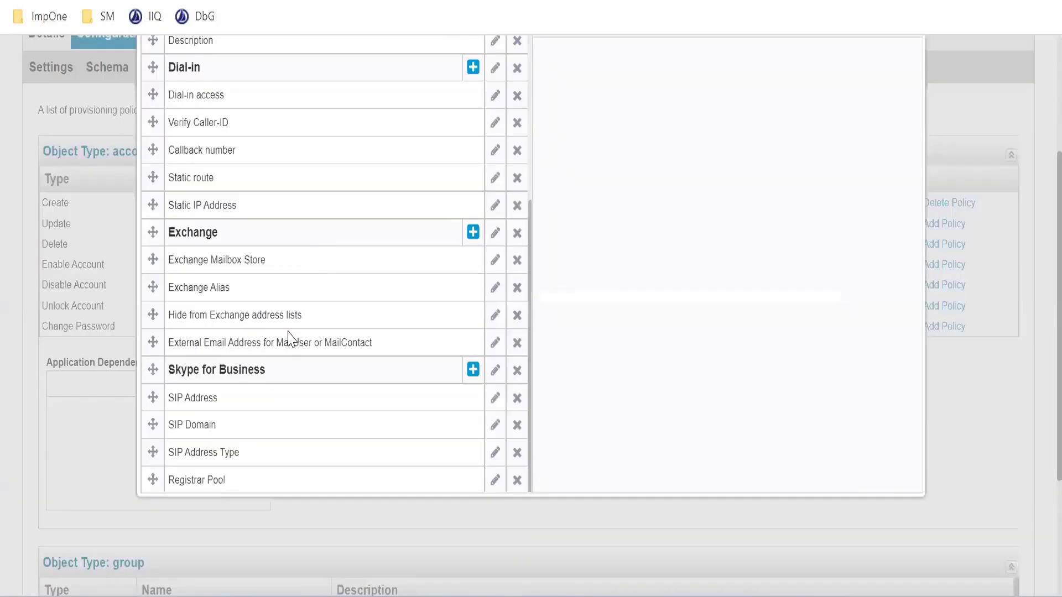
pyautogui.scroll(-2, 288, 336)
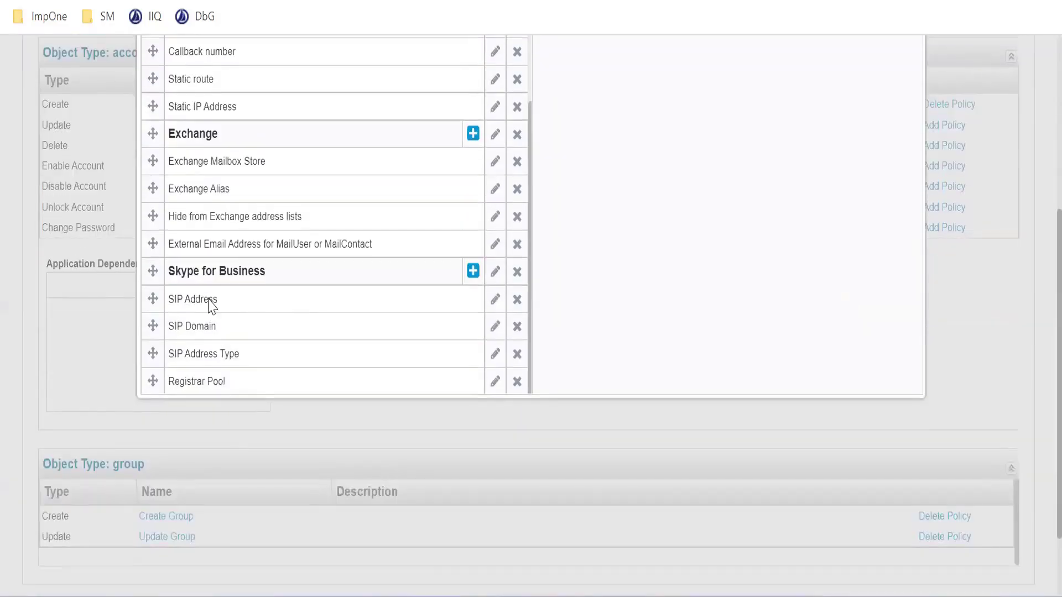
pyautogui.scroll(-2, 263, 368)
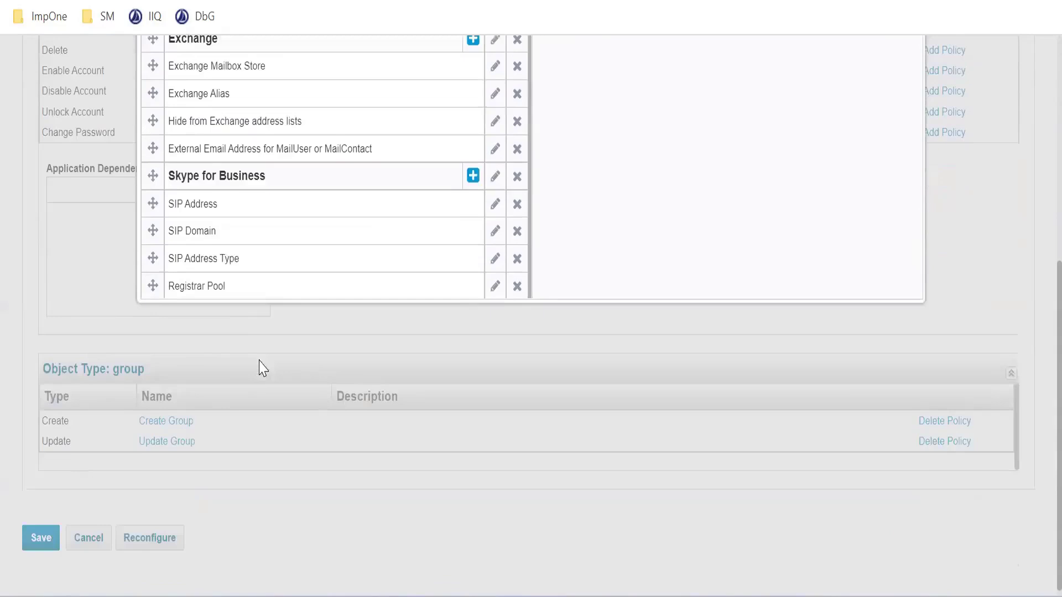
pyautogui.scroll(2, 276, 232)
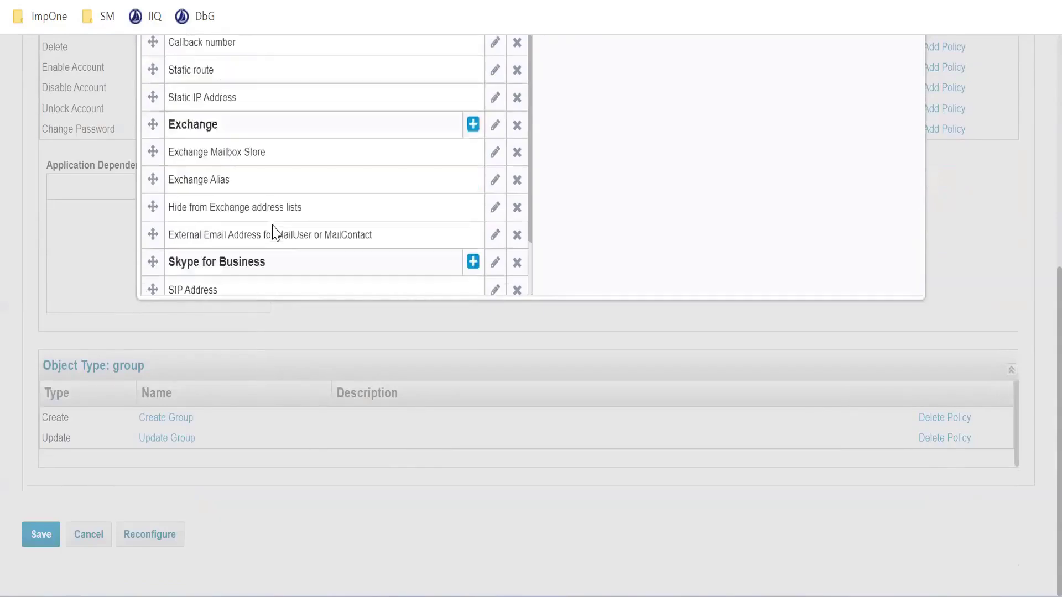
pyautogui.scroll(-2, 266, 235)
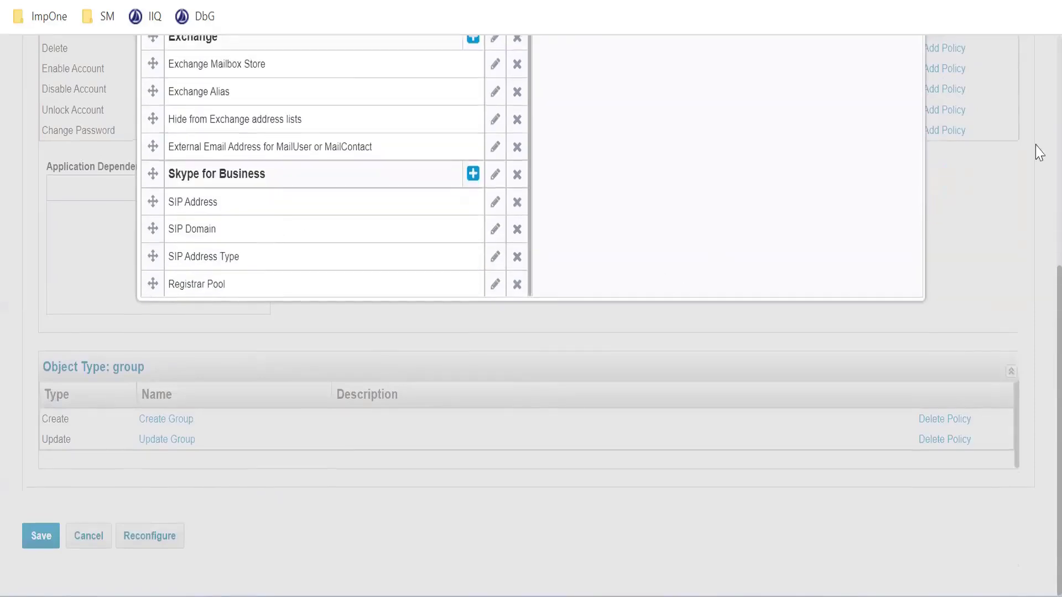
pyautogui.scroll(6, 714, 256)
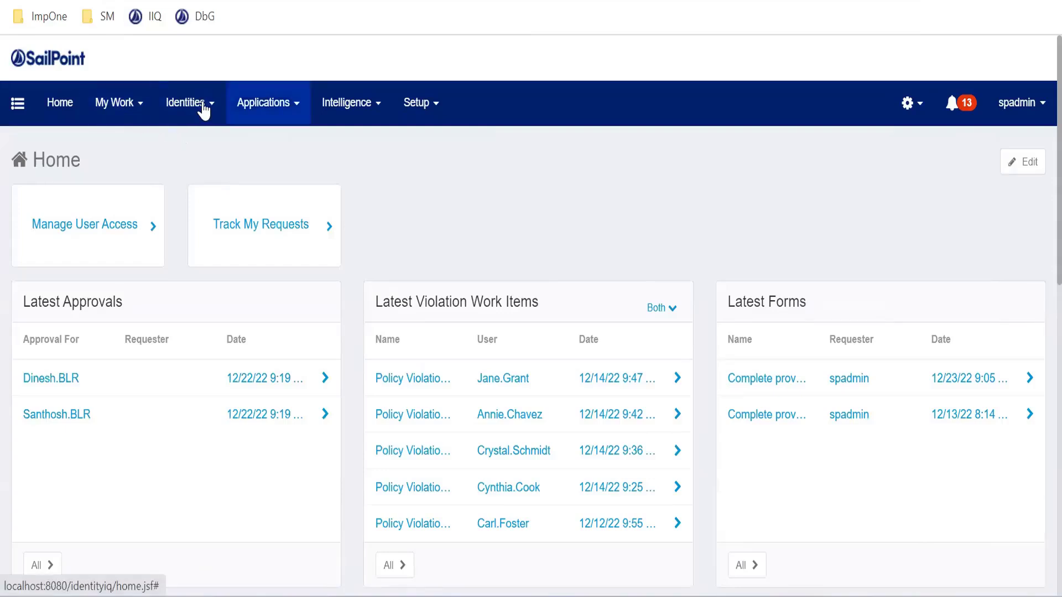
# Open the PRISM application definition and display its provisioning policies
pyautogui.click(264, 102)
pyautogui.click(268, 147)
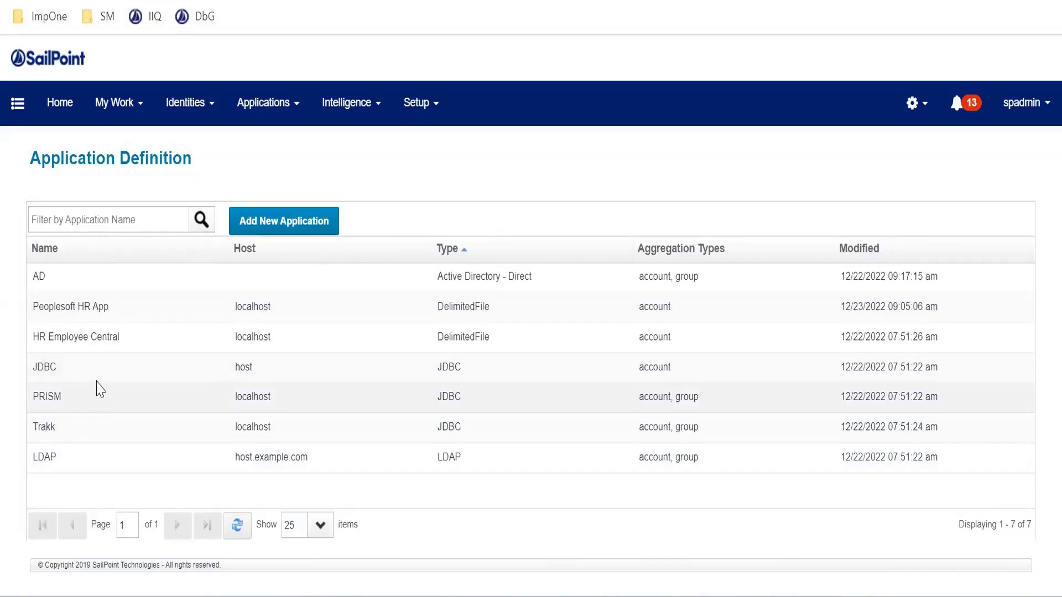
pyautogui.hscroll(-1, 65, 395)
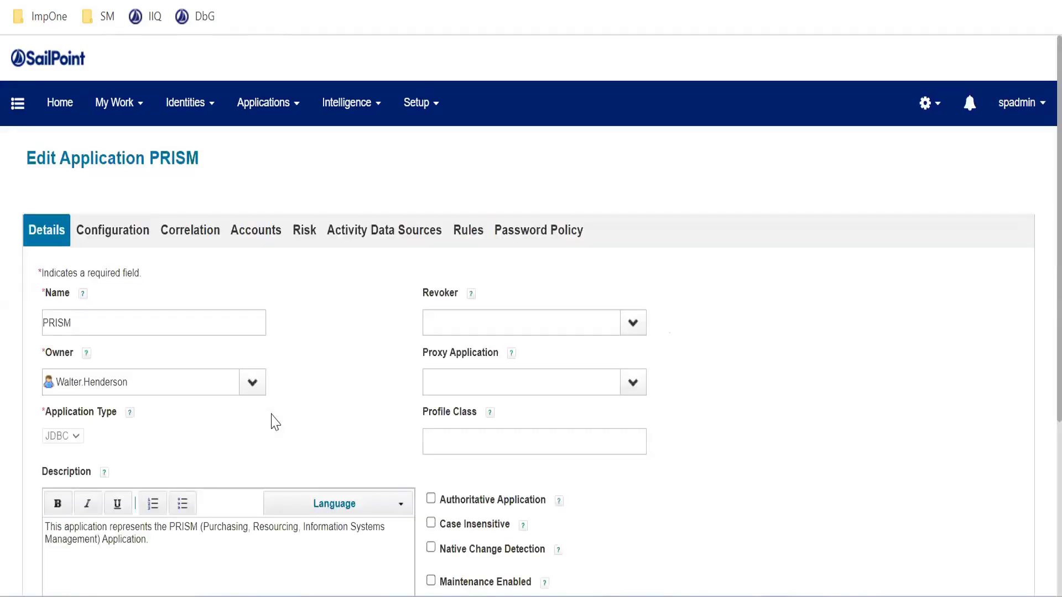
pyautogui.click(112, 230)
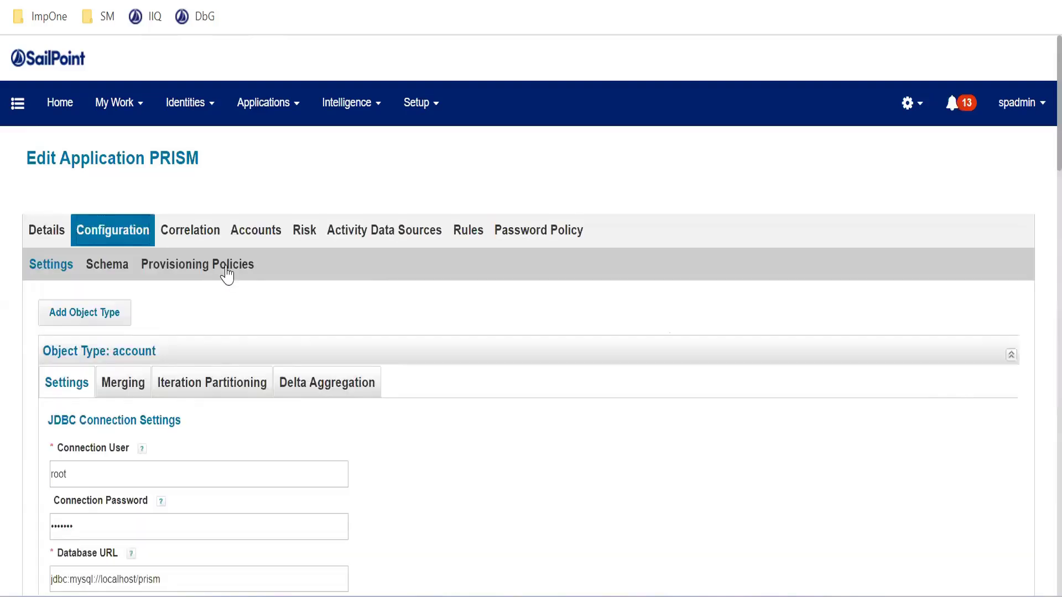
pyautogui.click(224, 272)
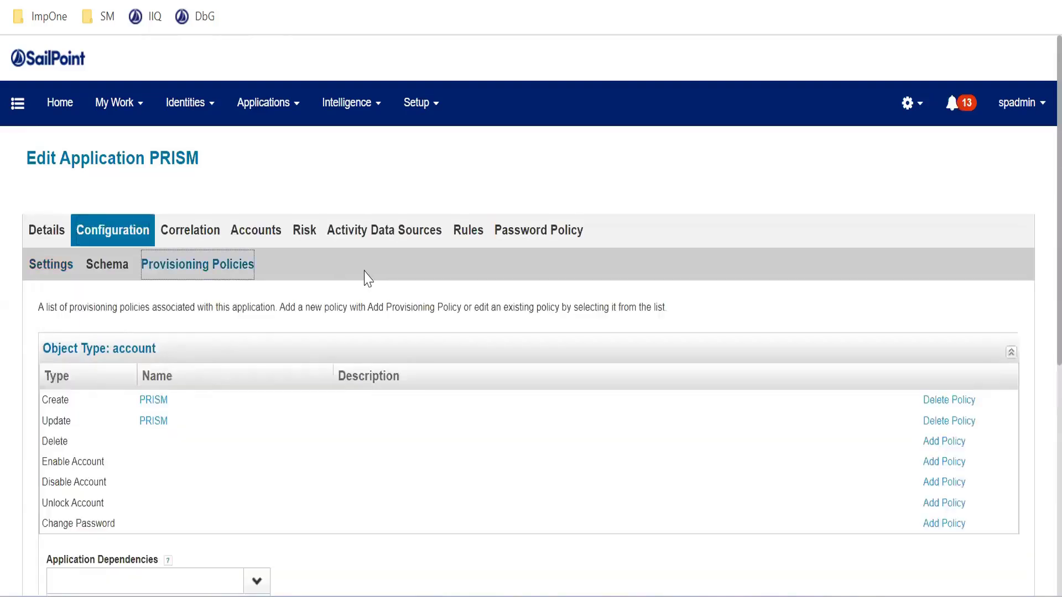
pyautogui.scroll(-2, 368, 279)
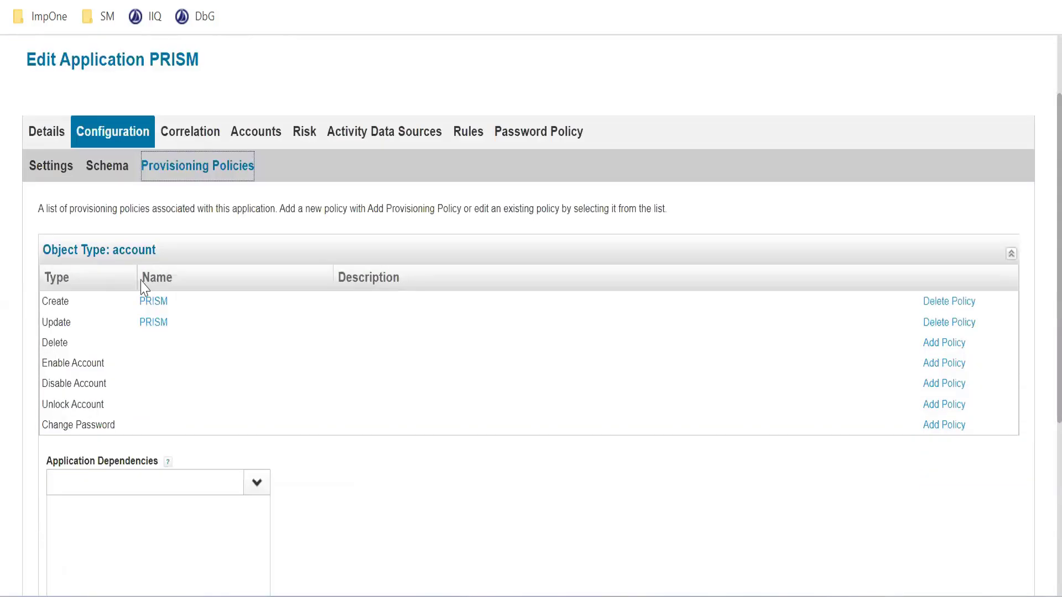
# Examine the fields of PRISM's Create account policy form and close it without saving
pyautogui.click(157, 313)
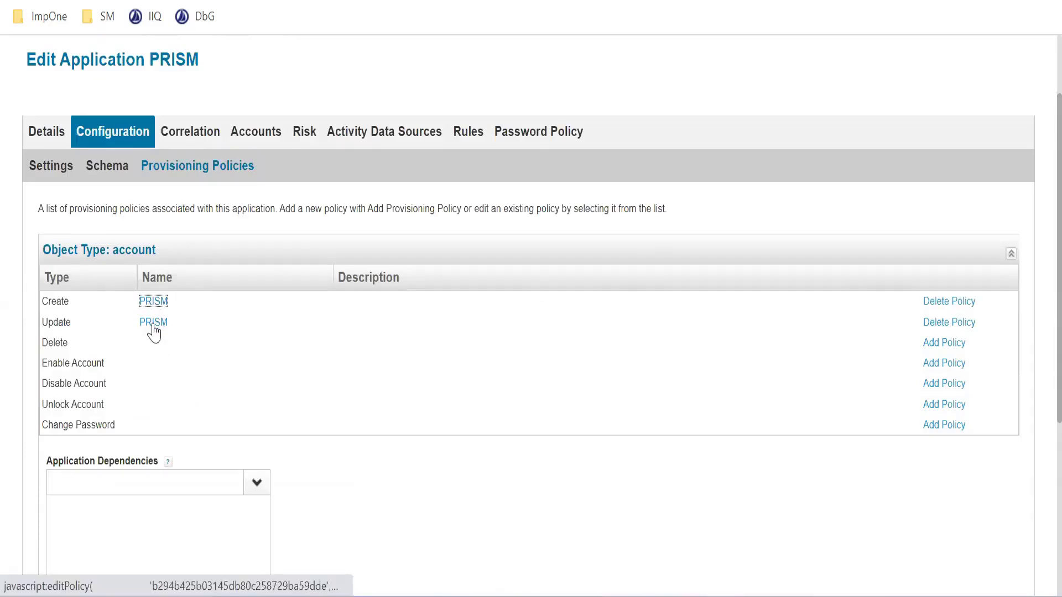
pyautogui.click(152, 303)
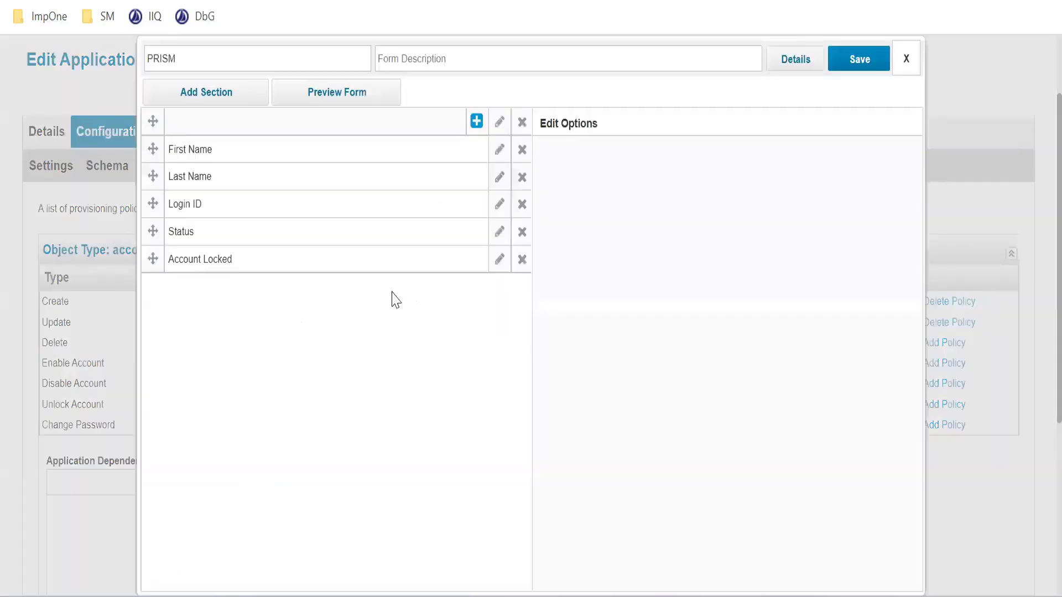
pyautogui.scroll(2, 354, 304)
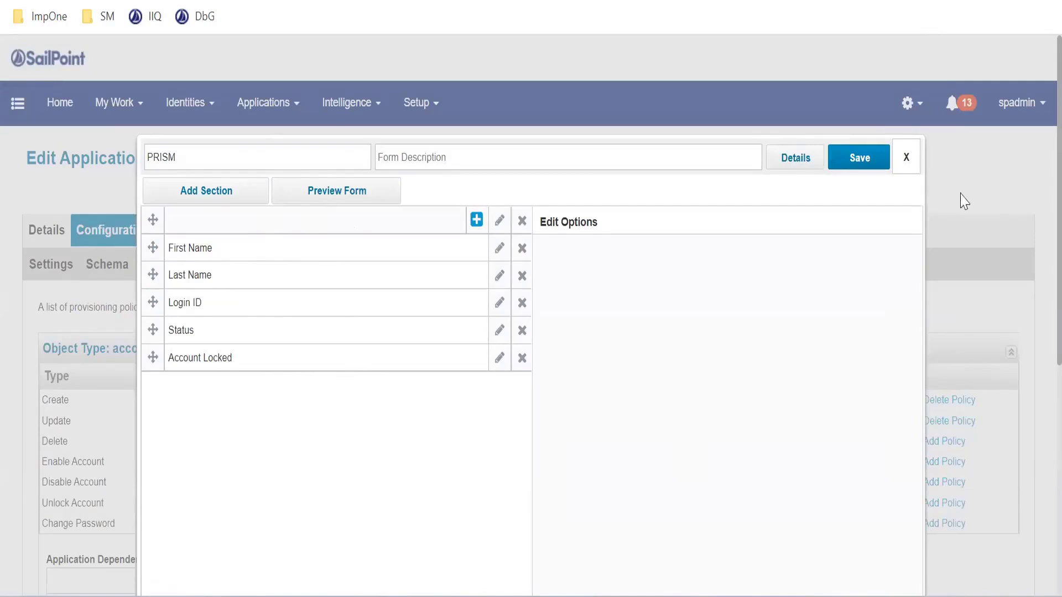
pyautogui.click(907, 158)
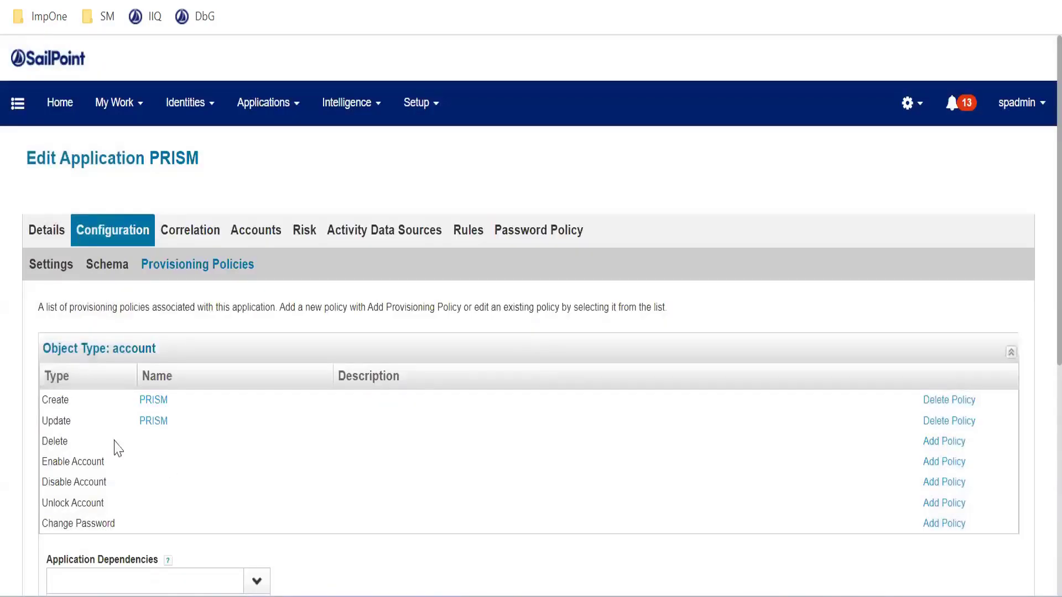
# Create a new policy form for PRISM's Delete account operation and name it Delete Form
pyautogui.click(935, 446)
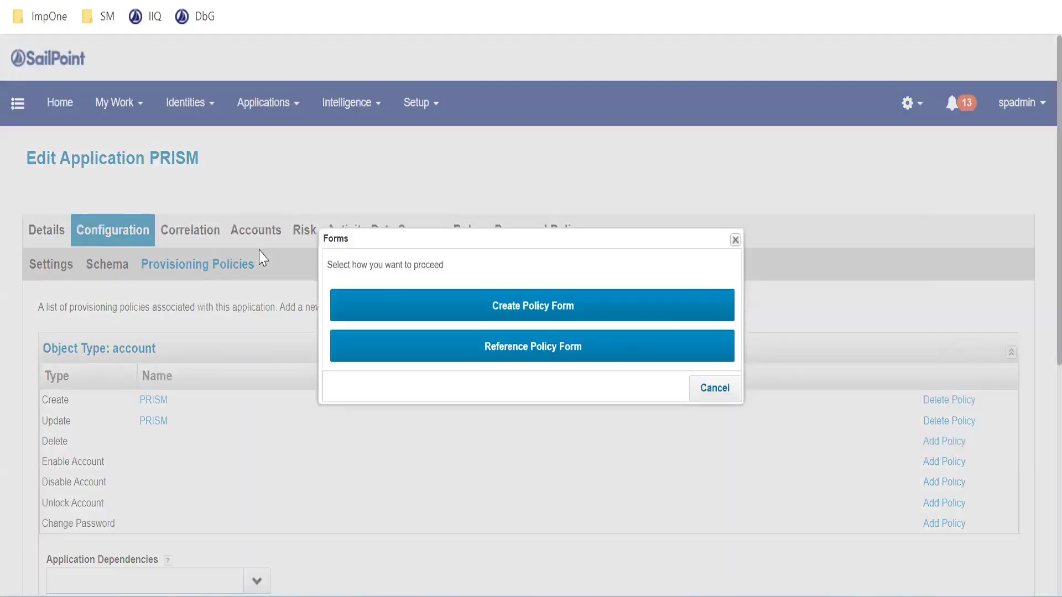
pyautogui.click(530, 322)
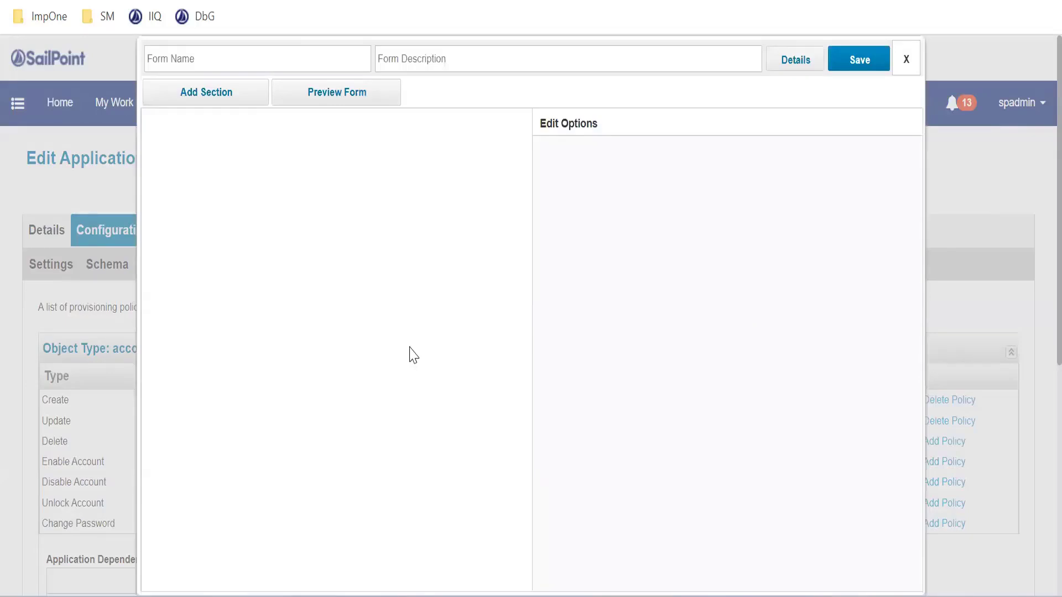
pyautogui.click(264, 57)
pyautogui.write('Dele')
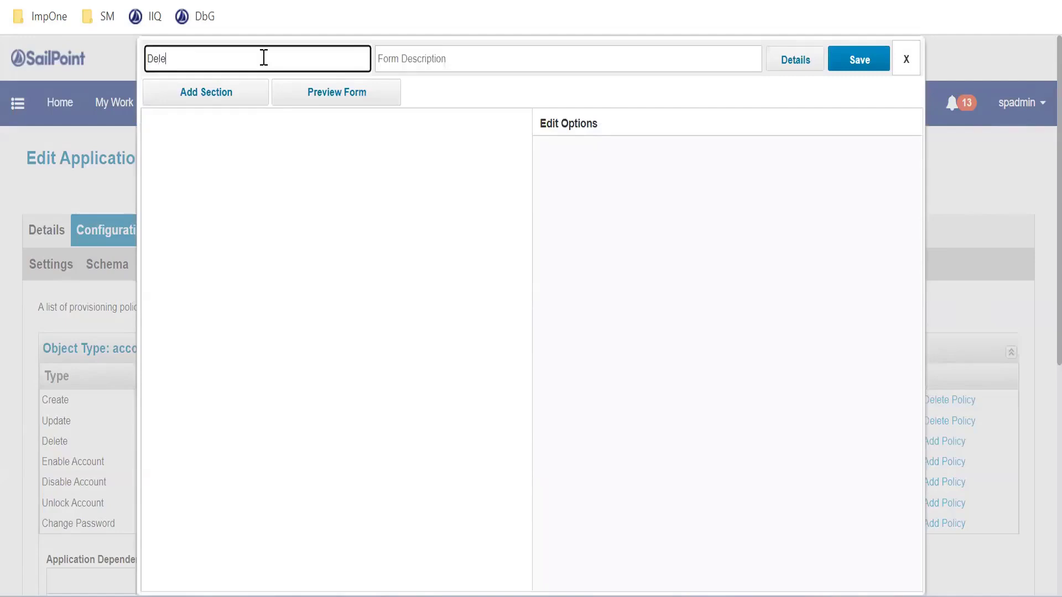
pyautogui.write('te Form')
pyautogui.click(407, 53)
pyautogui.click(309, 201)
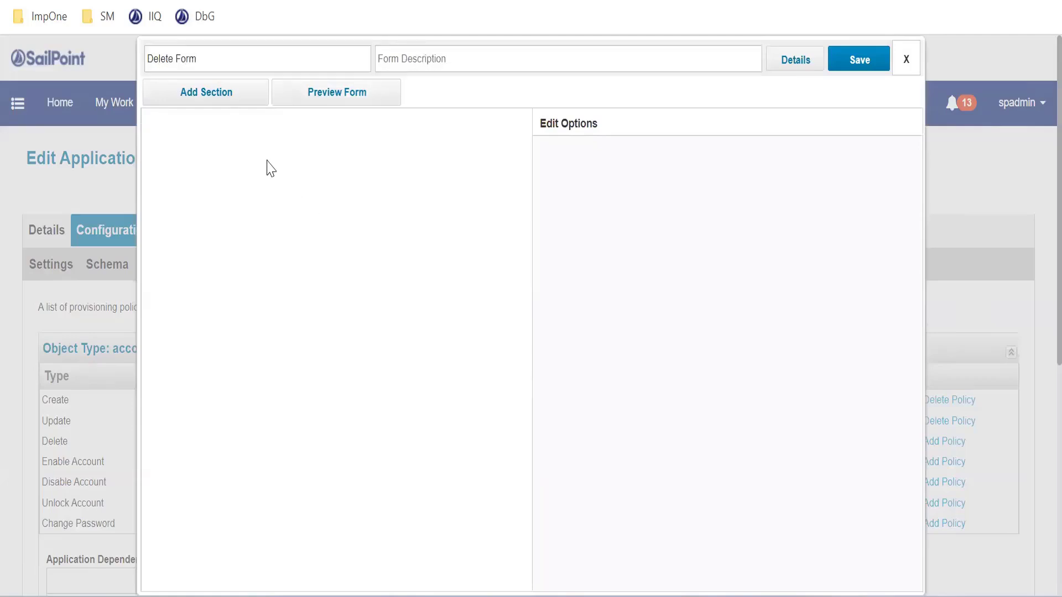
# Add a section to the Delete Form, name it Skype for Business, and apply the name
pyautogui.click(223, 100)
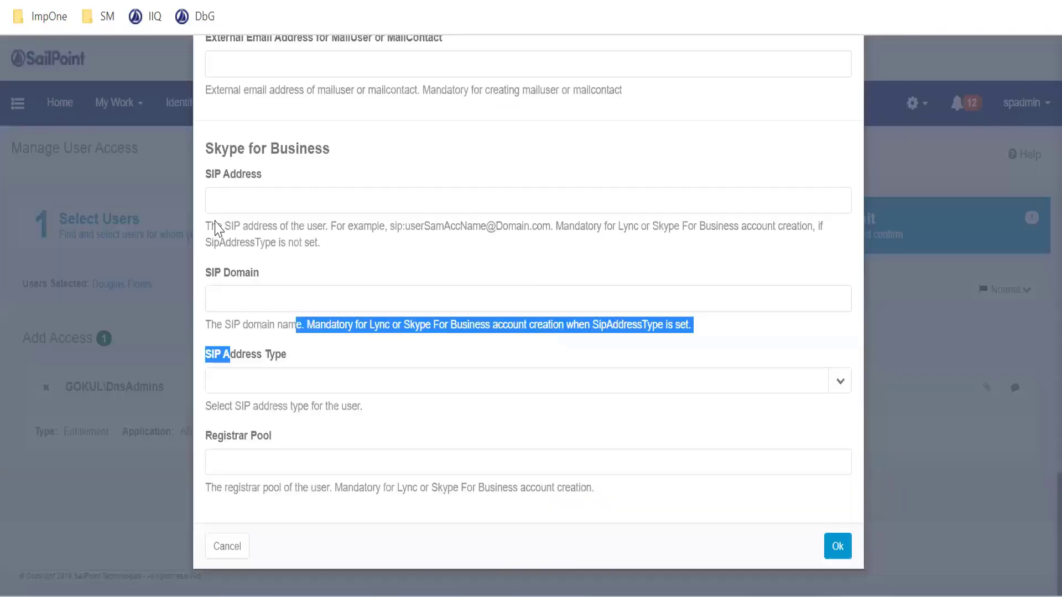
pyautogui.moveTo(205, 149); pyautogui.dragTo(335, 155)
pyautogui.hotkey('ctrl', 'c')
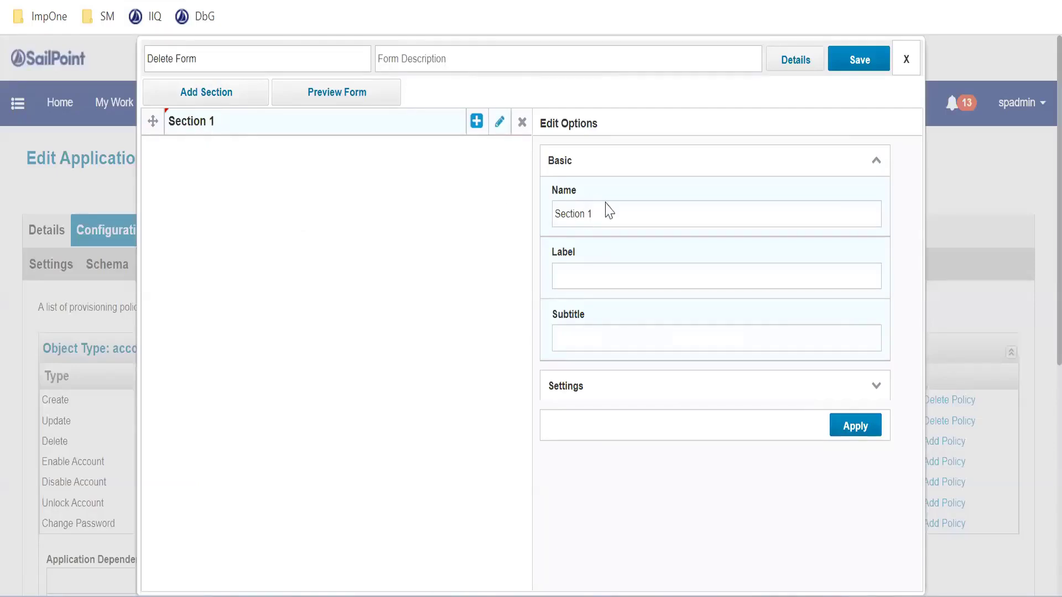
pyautogui.moveTo(617, 213); pyautogui.dragTo(487, 221)
pyautogui.hotkey('ctrl', 'v')
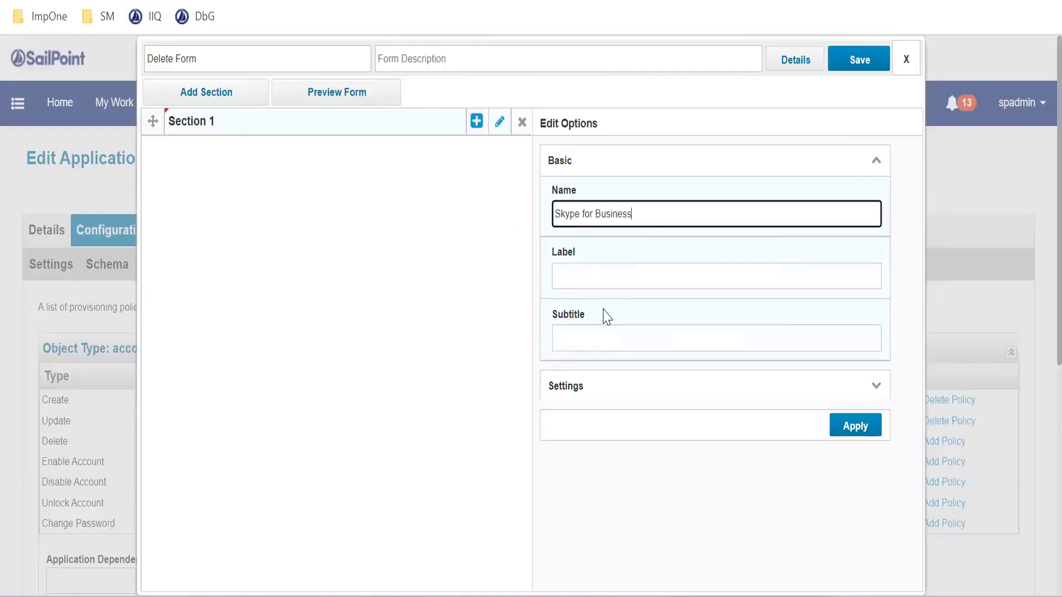
pyautogui.scroll(-2, 778, 303)
pyautogui.scroll(2, 818, 354)
pyautogui.click(858, 432)
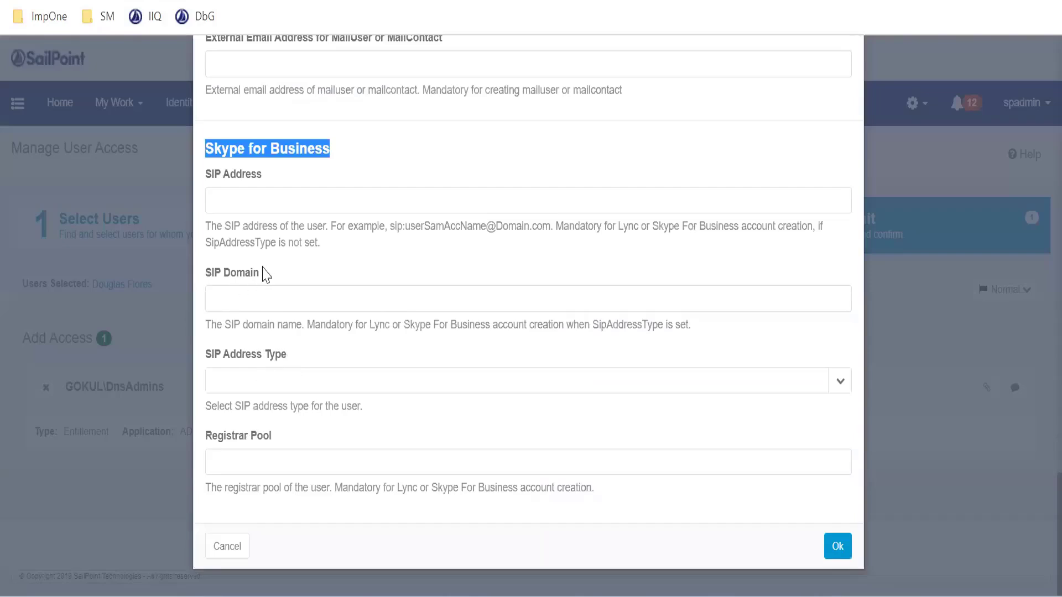
# Add a field to the Skype for Business section and name it SIP Address, matching the label on the access request form
pyautogui.tripleClick(263, 275)
pyautogui.click(261, 175)
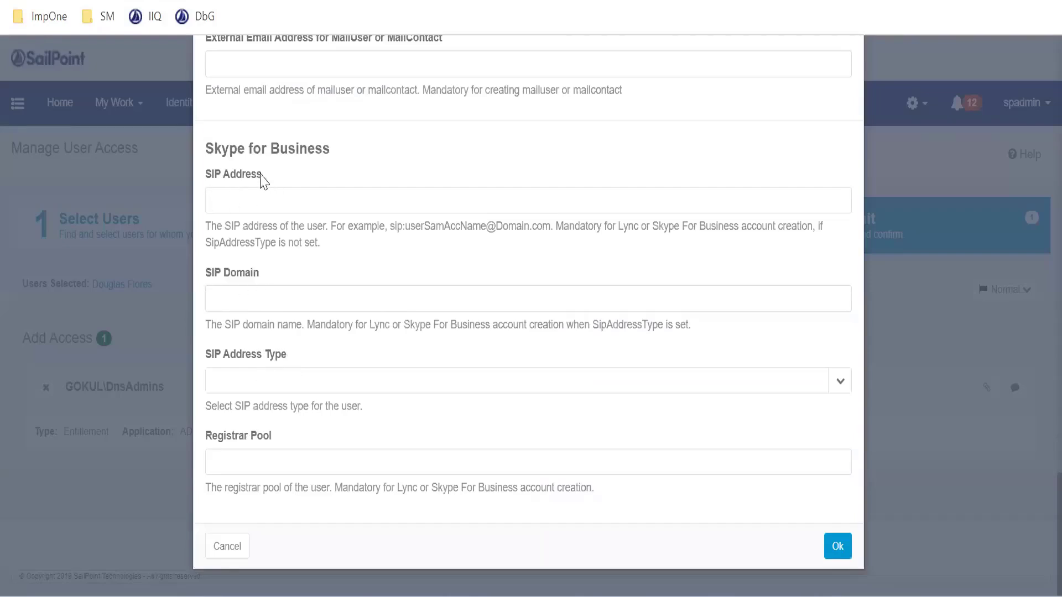
pyautogui.tripleClick(209, 177)
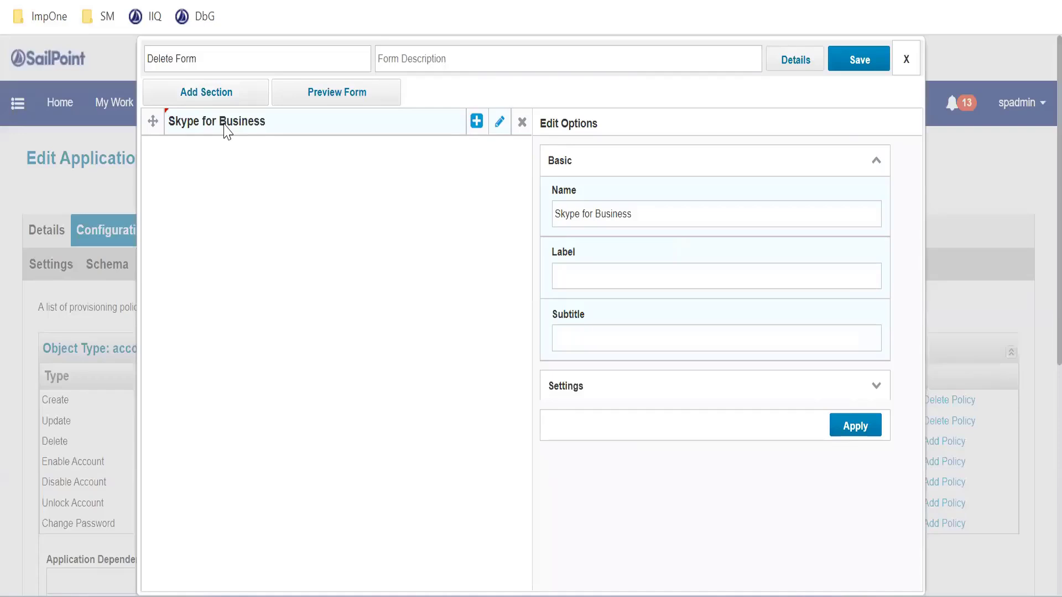
pyautogui.click(477, 121)
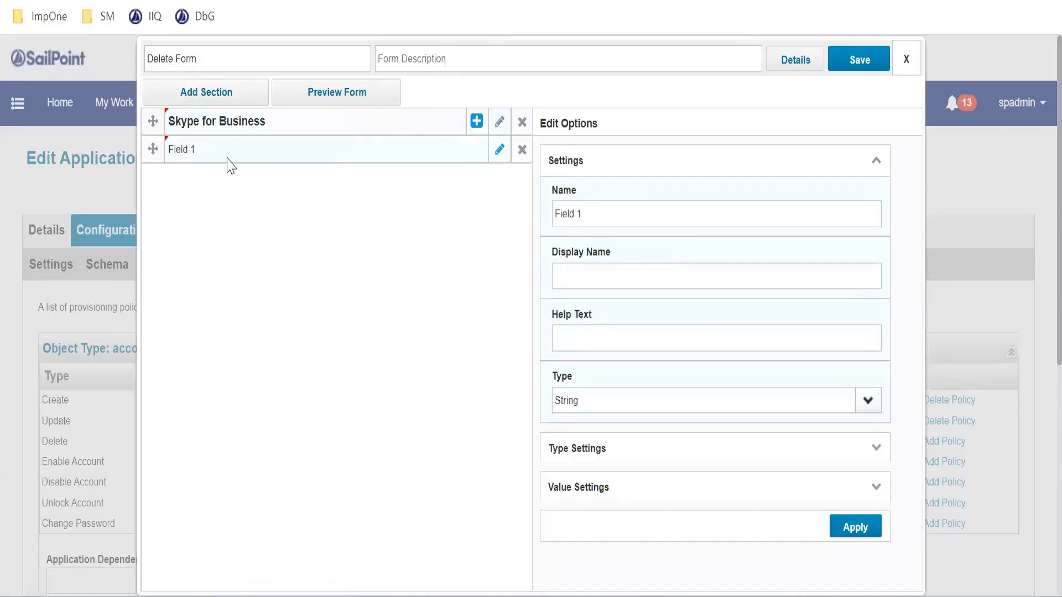
pyautogui.click(595, 214)
pyautogui.hotkey('ctrl', 'a')
pyautogui.write('SIP Address')
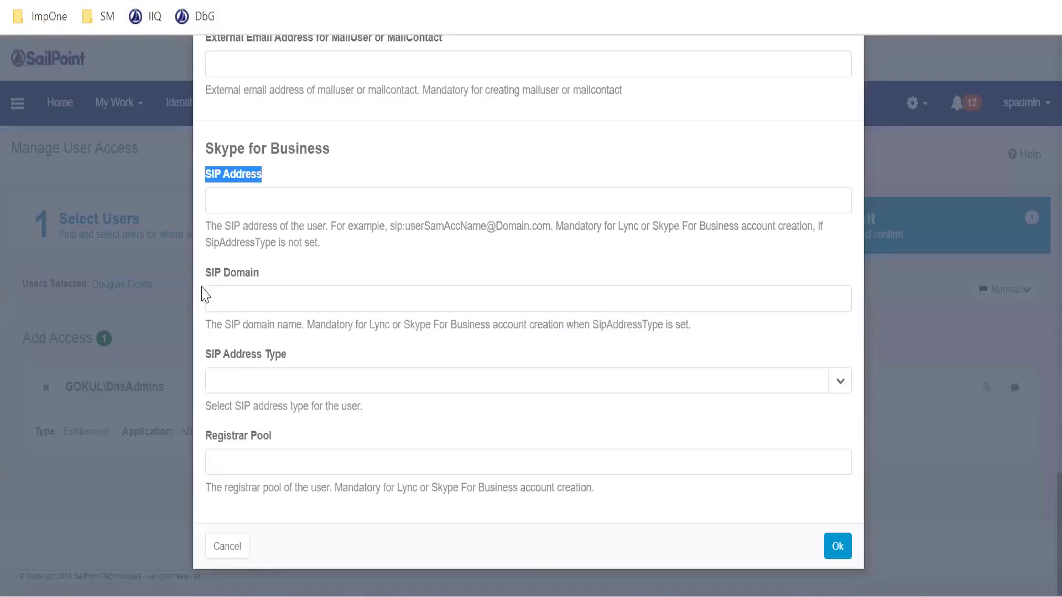
# Compare with the request form's Skype for Business fields, then set the SIP Address field's type to Boolean and apply it
pyautogui.moveTo(205, 273); pyautogui.dragTo(292, 450)
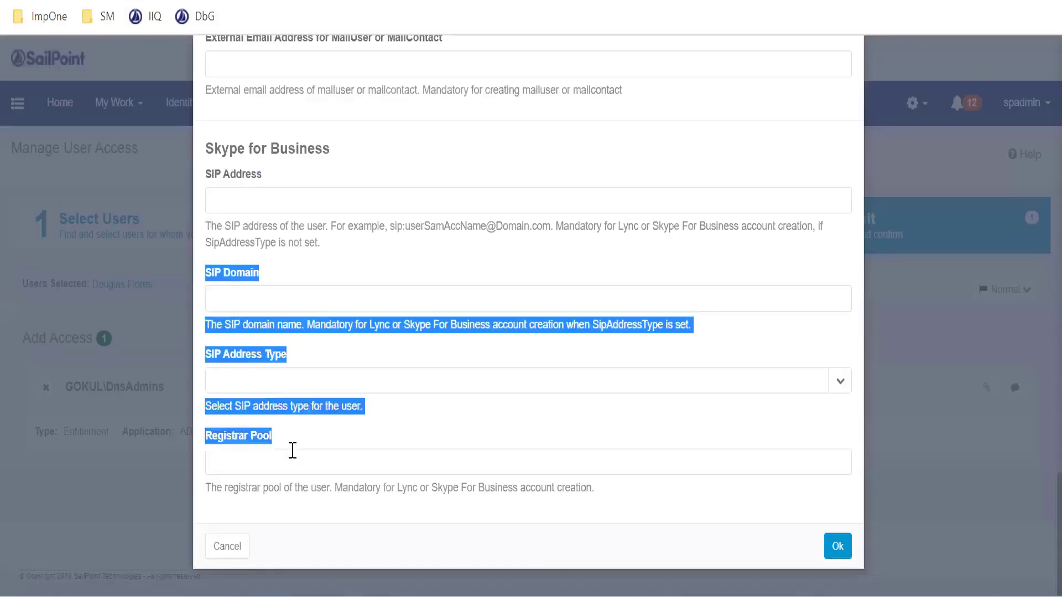
pyautogui.moveTo(206, 149); pyautogui.dragTo(324, 157)
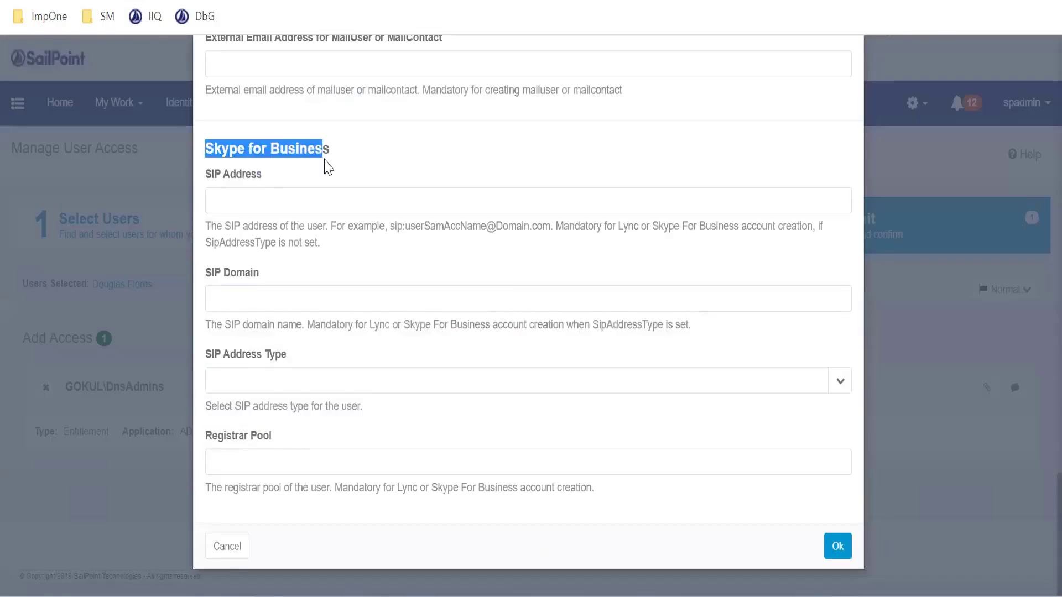
pyautogui.click(303, 226)
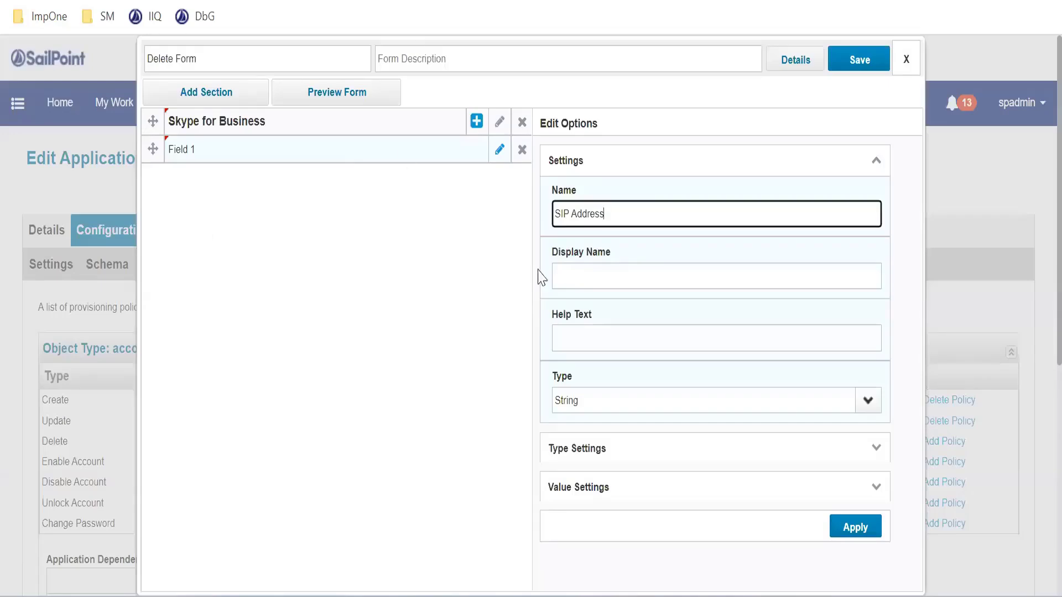
pyautogui.scroll(-2, 609, 330)
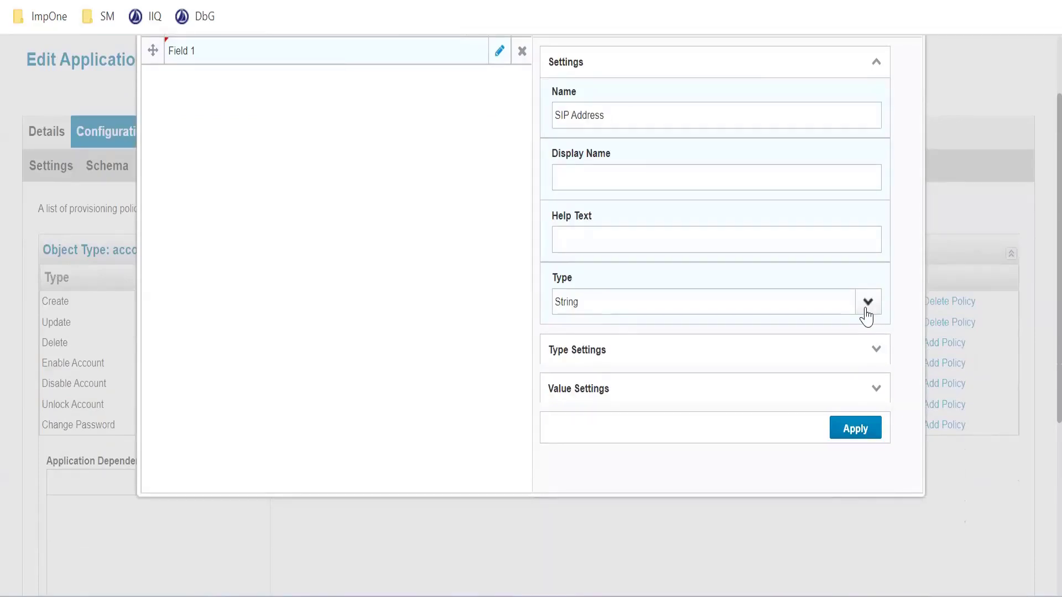
pyautogui.click(866, 315)
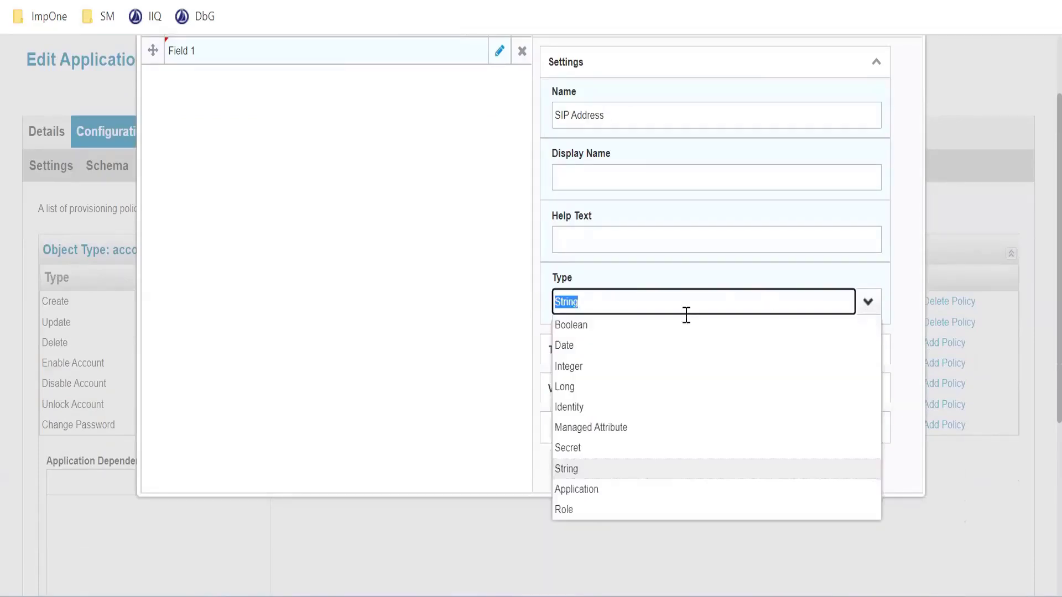
pyautogui.click(604, 327)
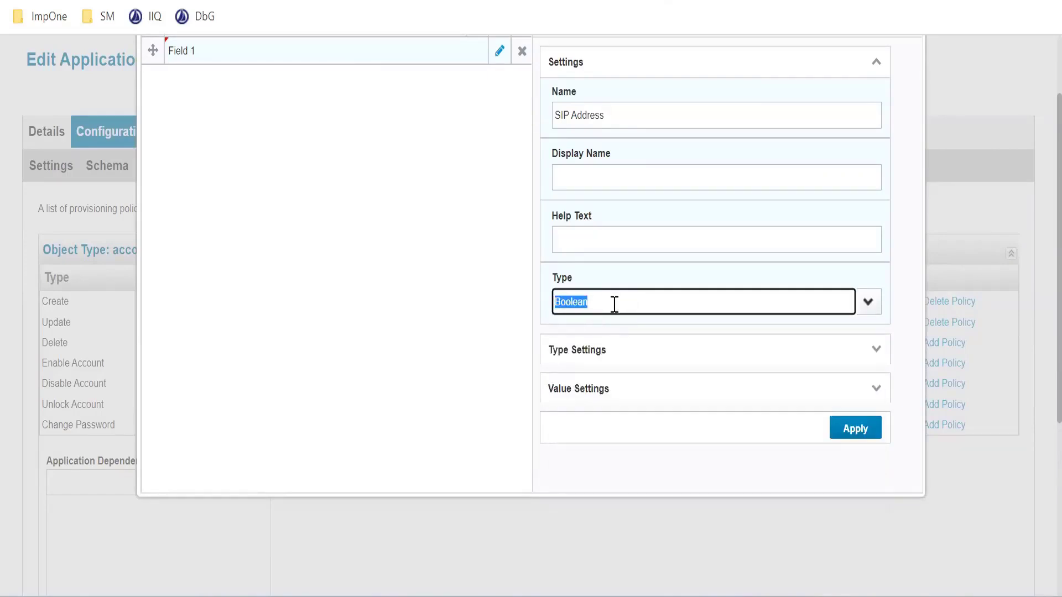
pyautogui.click(835, 429)
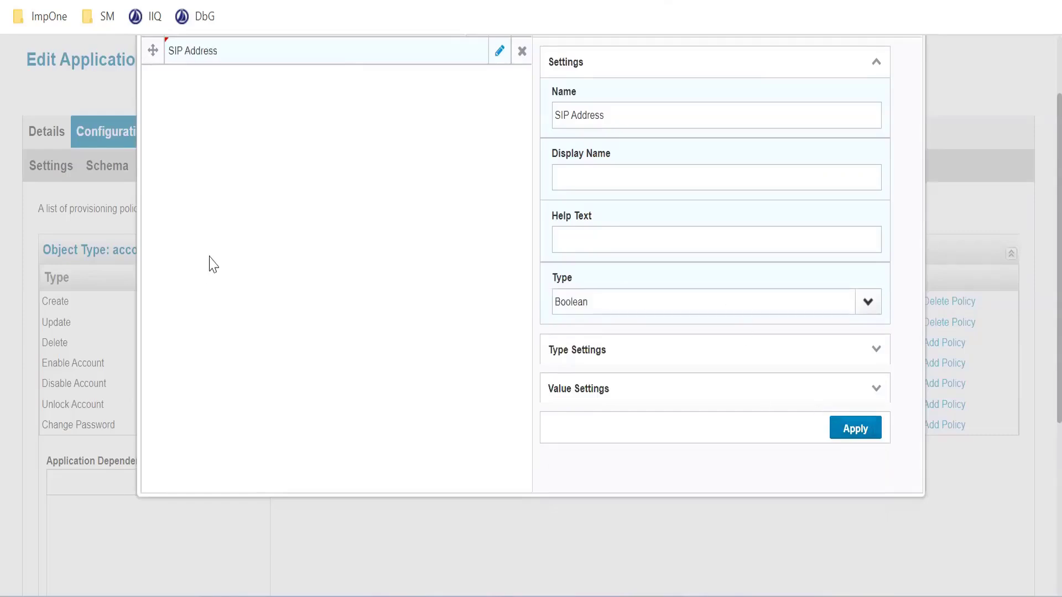
# Preview the Delete Form, toggle the SIP Address checkbox on and off, and return to editing
pyautogui.scroll(2, 281, 257)
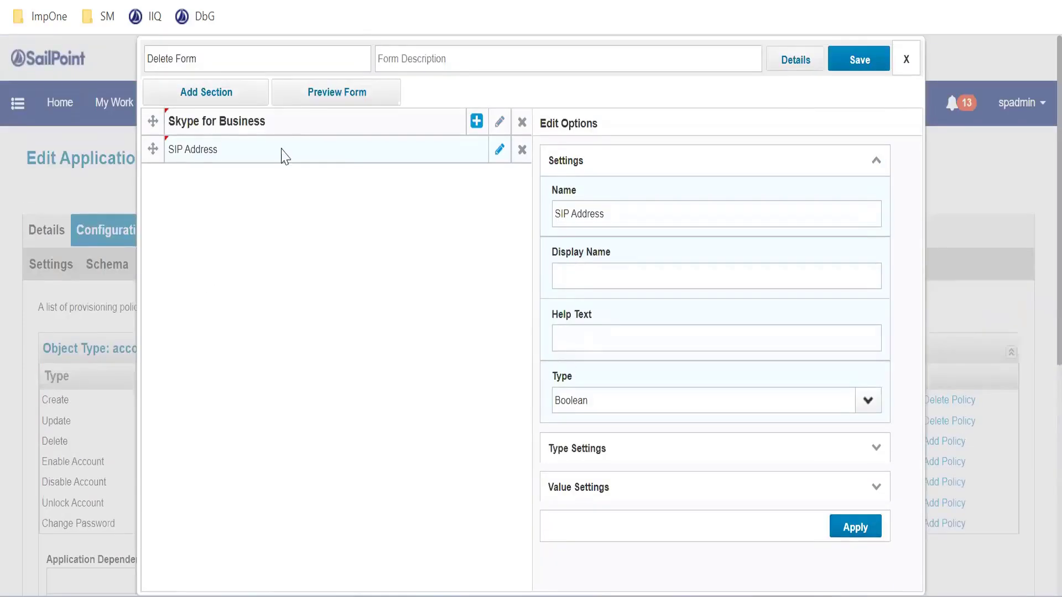
pyautogui.click(324, 99)
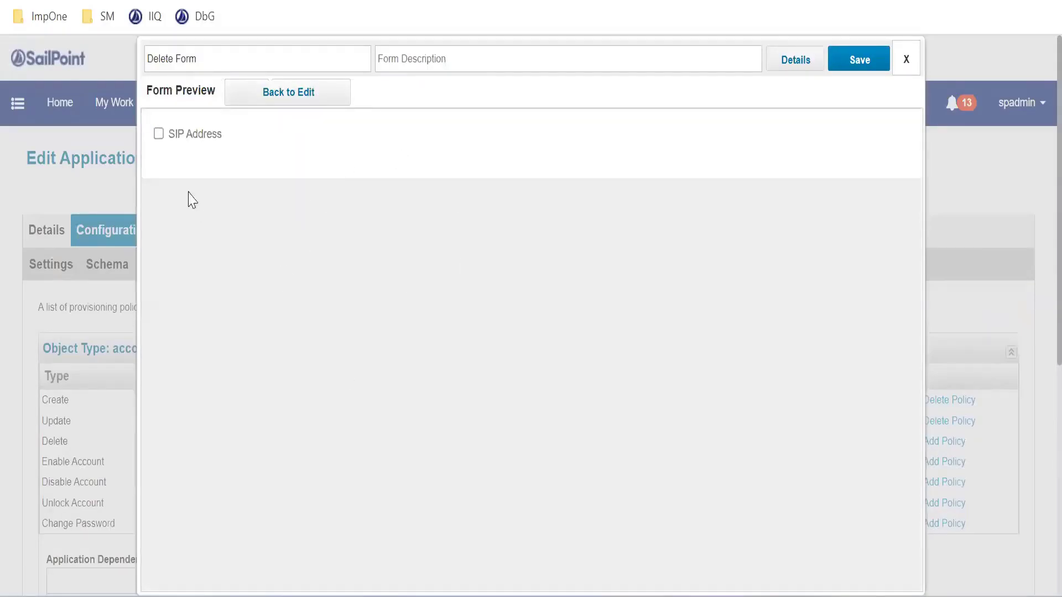
pyautogui.click(158, 135)
pyautogui.click(158, 135)
pyautogui.click(158, 135)
pyautogui.click(158, 134)
pyautogui.click(298, 104)
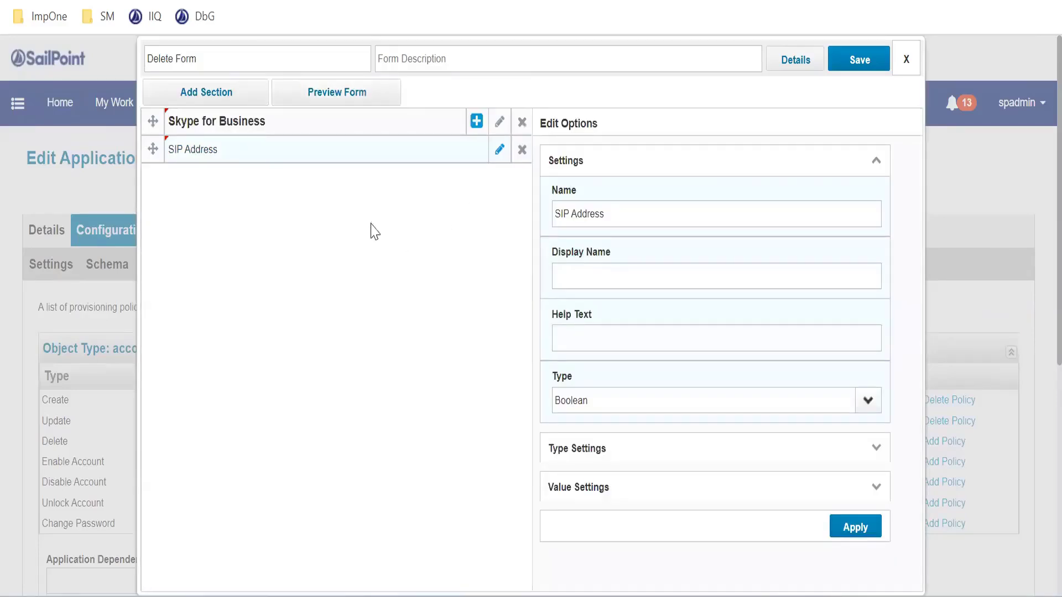
# Add a second field to the Skype for Business section and name it SIP Address
pyautogui.click(244, 126)
pyautogui.click(239, 121)
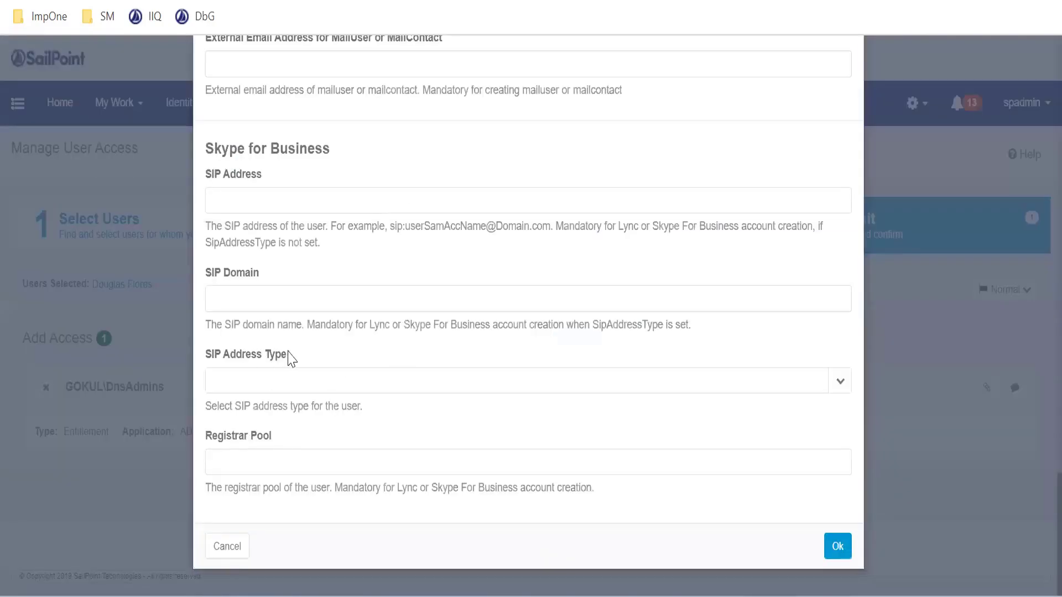
pyautogui.moveTo(289, 358); pyautogui.dragTo(212, 362)
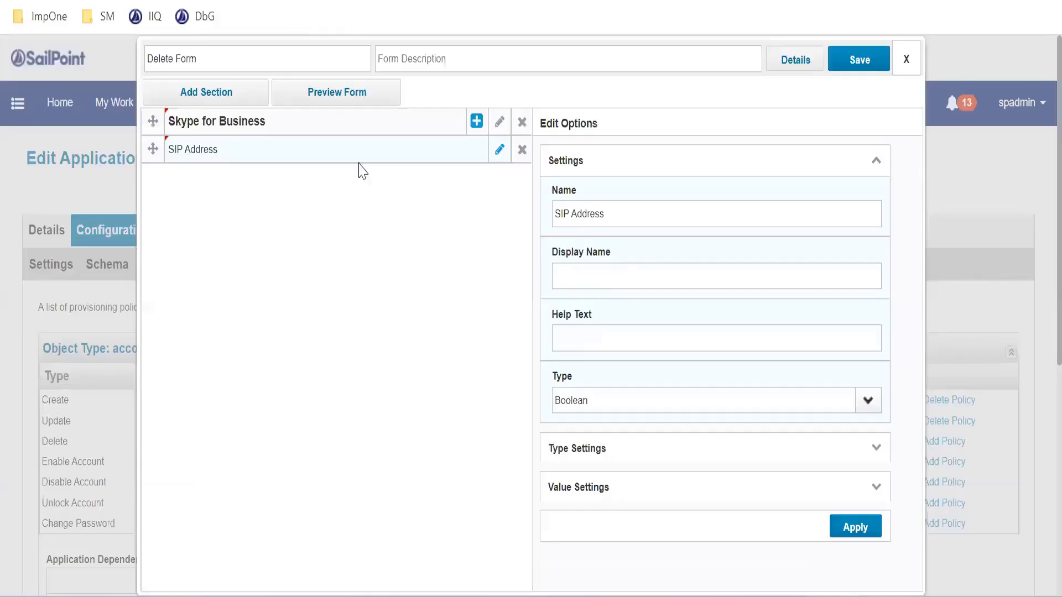
pyautogui.click(476, 122)
pyautogui.click(432, 166)
pyautogui.tripleClick(553, 217)
pyautogui.write('SIP Address TypeThis input works best with auto forms mode off.')
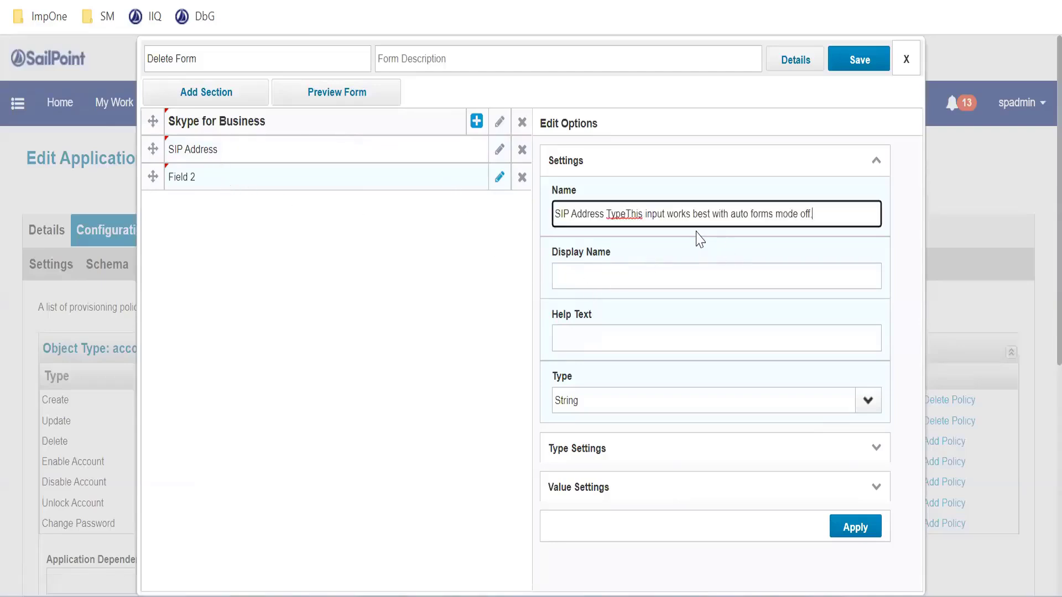
pyautogui.moveTo(607, 214); pyautogui.dragTo(866, 226)
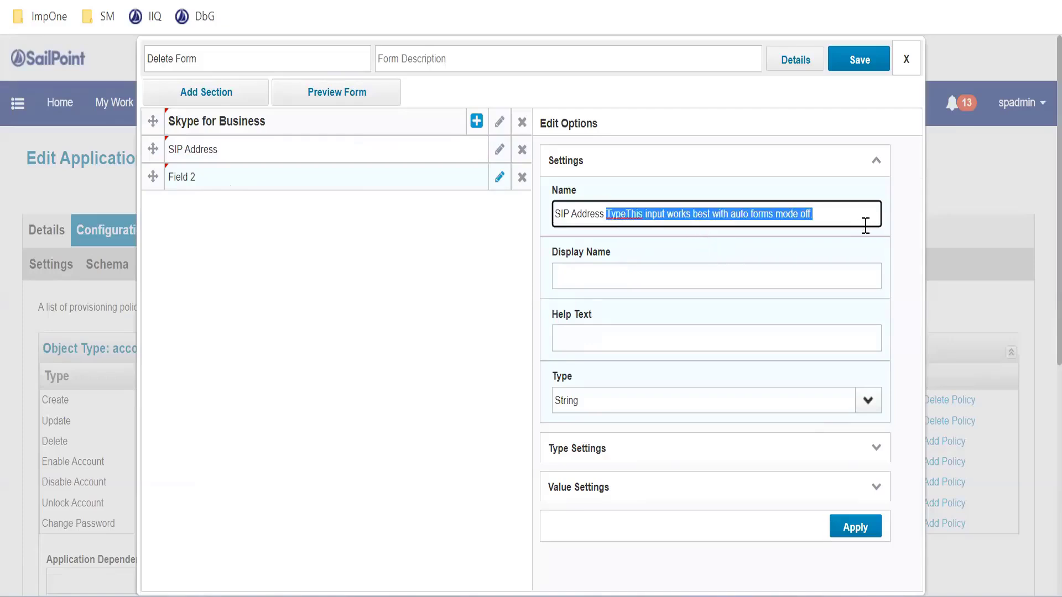
pyautogui.press('BackSpace')
# Give the second field the display name SIP Address and the help text "Sip address required in Full format", and apply the settings
pyautogui.moveTo(712, 216); pyautogui.dragTo(466, 211)
pyautogui.hotkey('ctrl', 'c')
pyautogui.click(584, 264)
pyautogui.hotkey('ctrl', 'v')
pyautogui.scroll(-1, 631, 326)
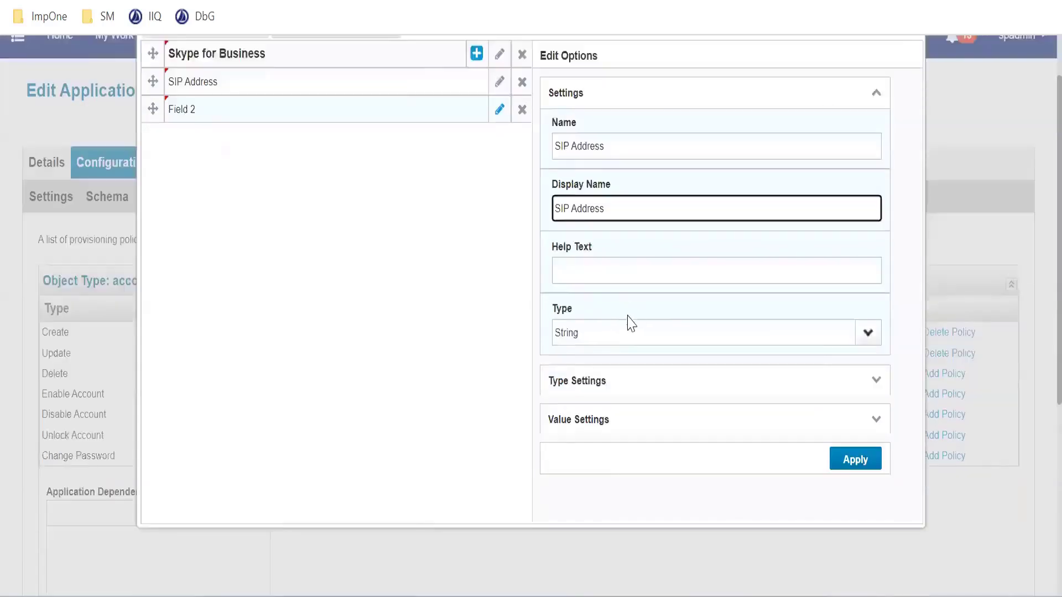
pyautogui.scroll(-1, 633, 325)
pyautogui.click(609, 242)
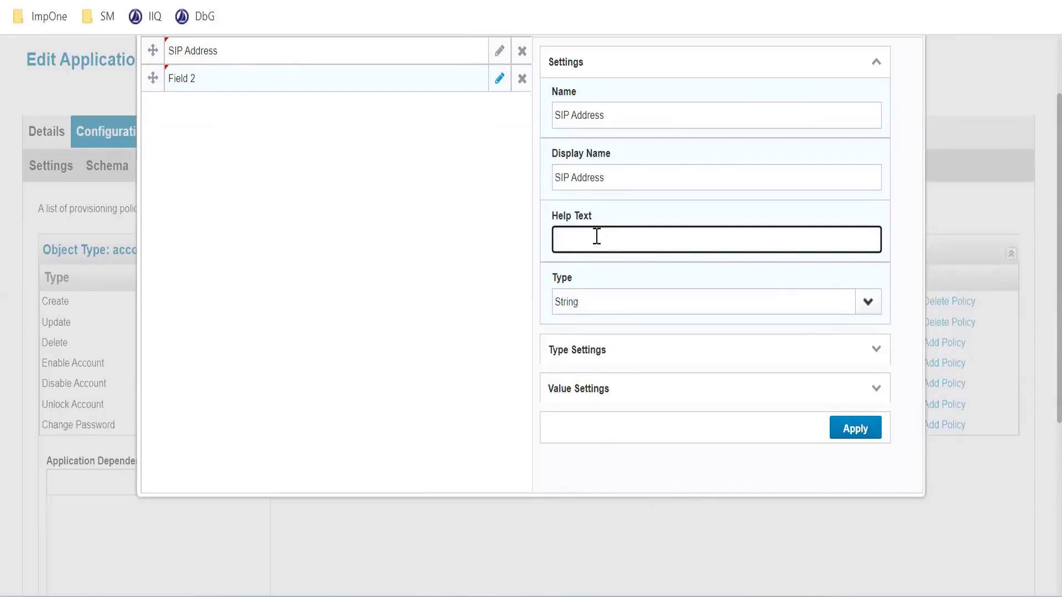
pyautogui.write('Sip address required in')
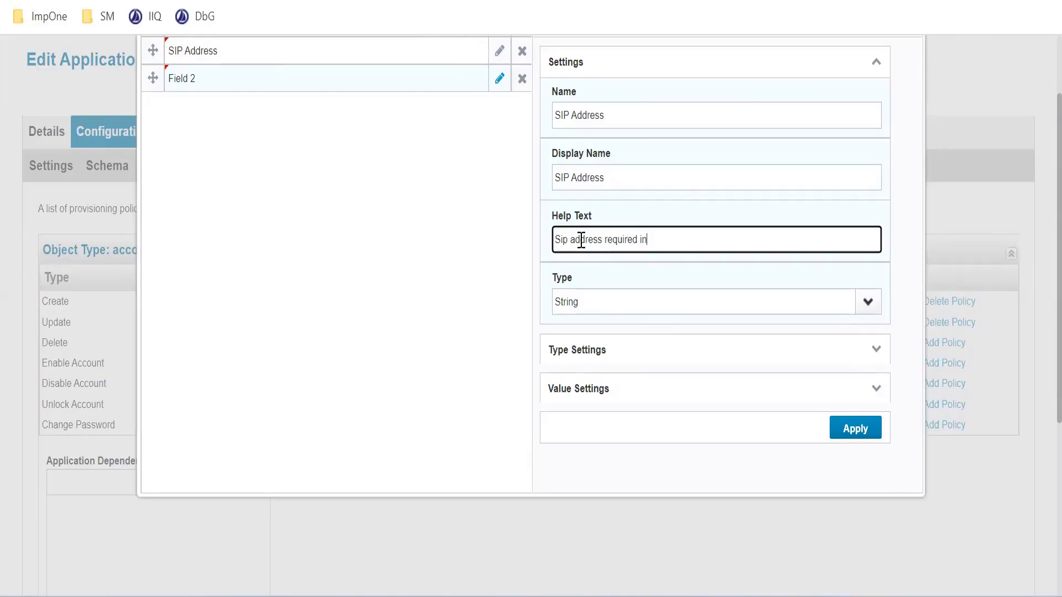
pyautogui.write(' Full forma')
pyautogui.click(841, 429)
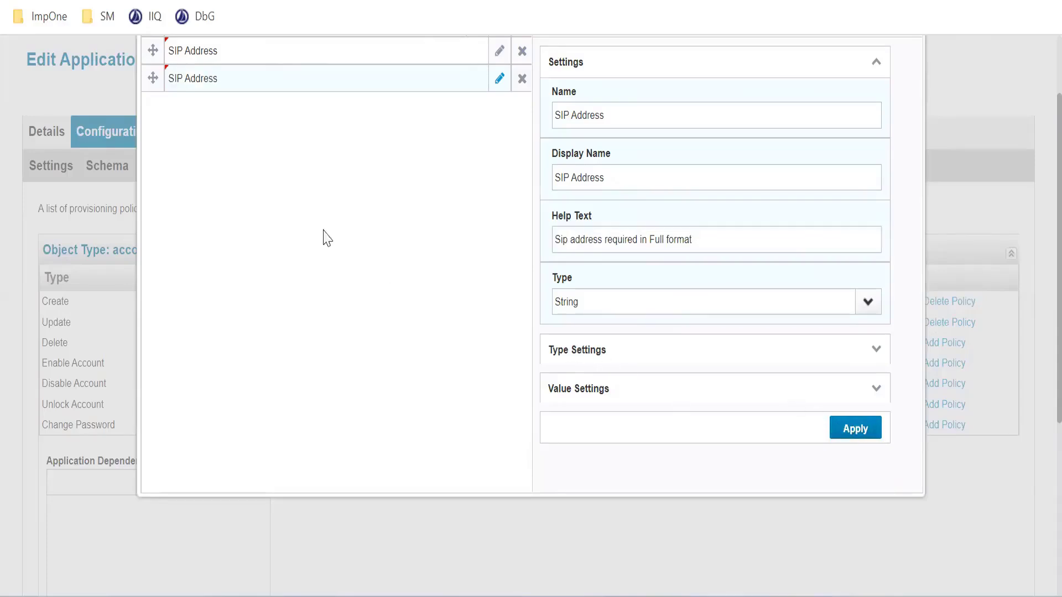
# Change the second field's name to SIP Address Type, cutting the surplus pasted text
pyautogui.scroll(2, 318, 231)
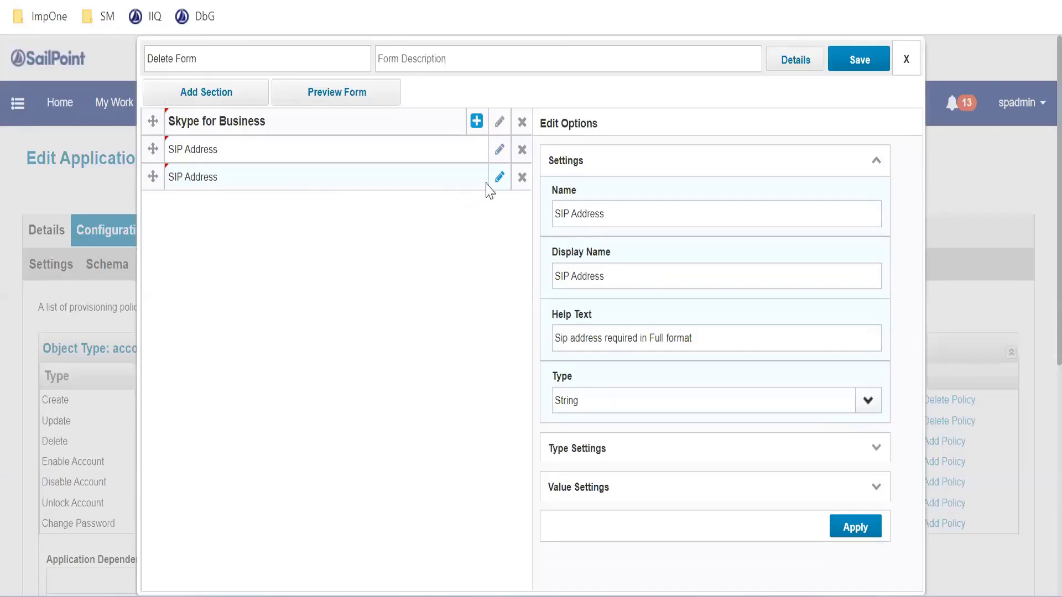
pyautogui.tripleClick(627, 223)
pyautogui.write('SIP Address TypeThis input works best with auto forms mode off')
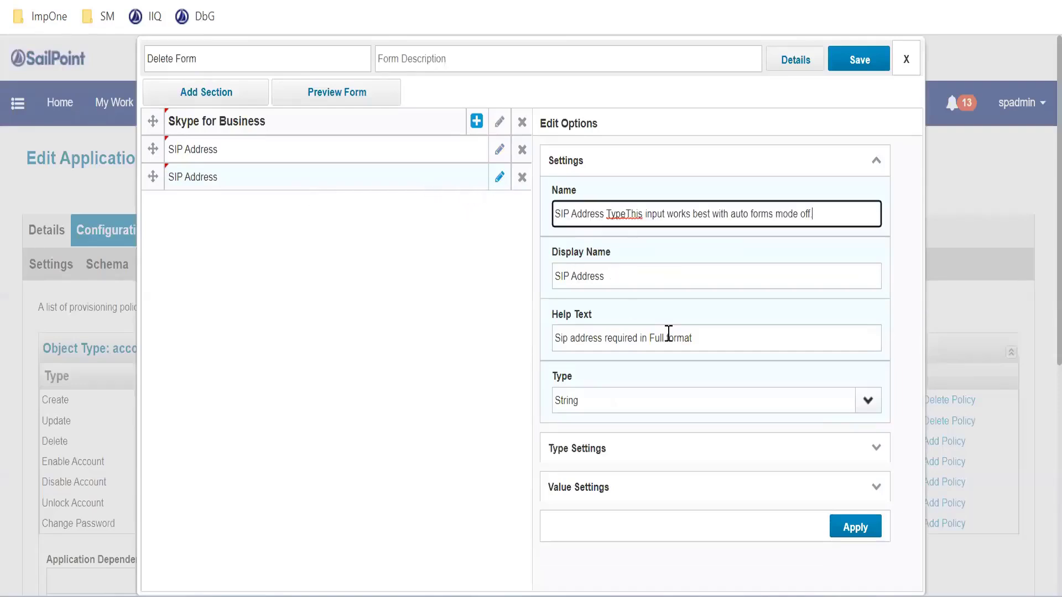
pyautogui.moveTo(626, 215); pyautogui.dragTo(905, 259)
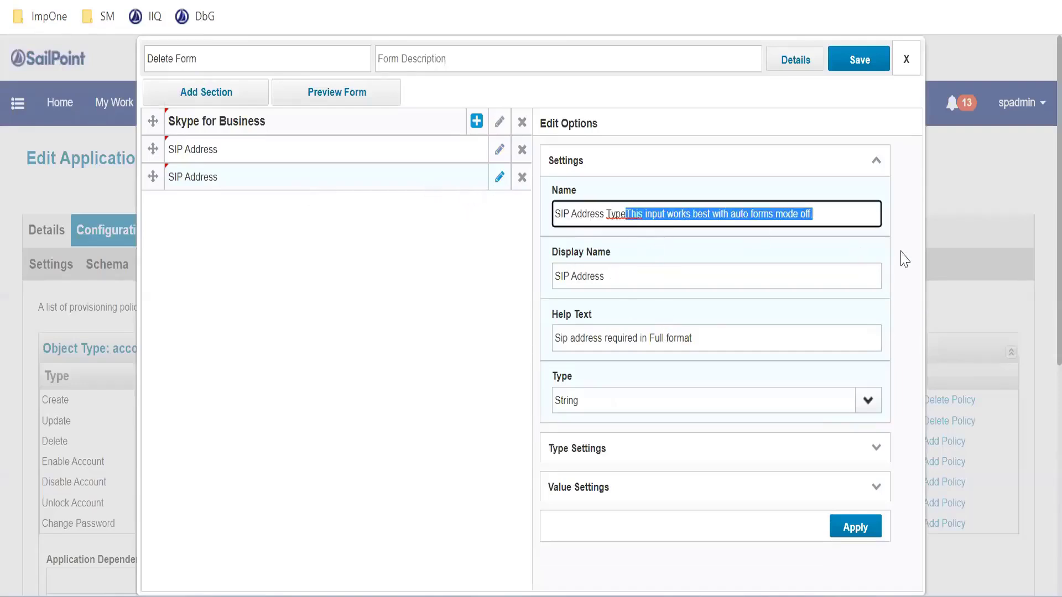
pyautogui.press('BackSpace')
pyautogui.hotkey('ctrl', 'z')
pyautogui.hotkey('ctrl', 'x')
# Replace the second field's help text with "This input works best with auto forms mode off." and apply the changes
pyautogui.press('Tab')
pyautogui.press('Tab')
pyautogui.hotkey('ctrl', 'v')
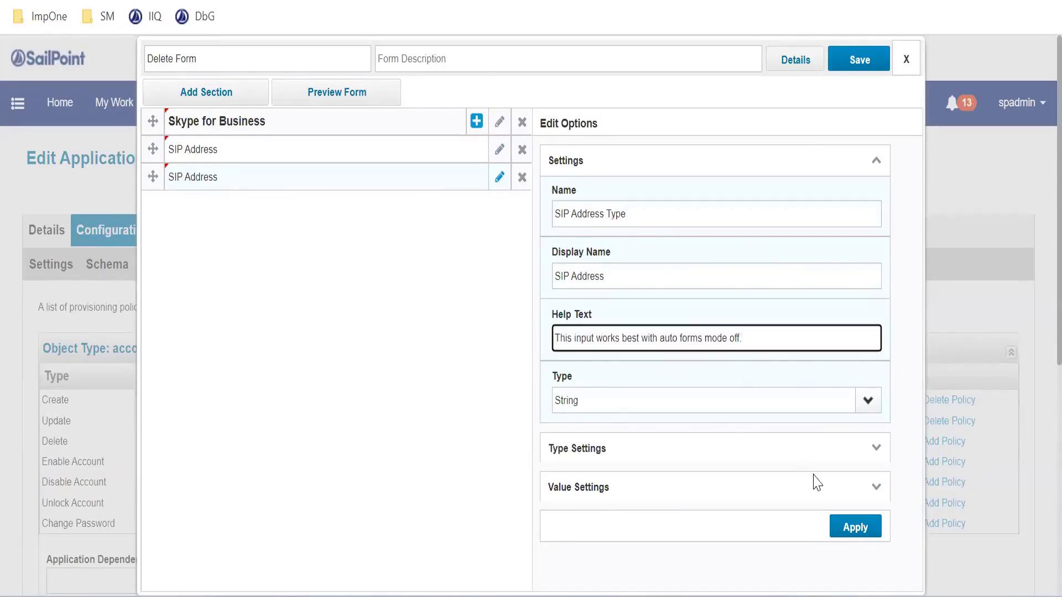
pyautogui.click(855, 529)
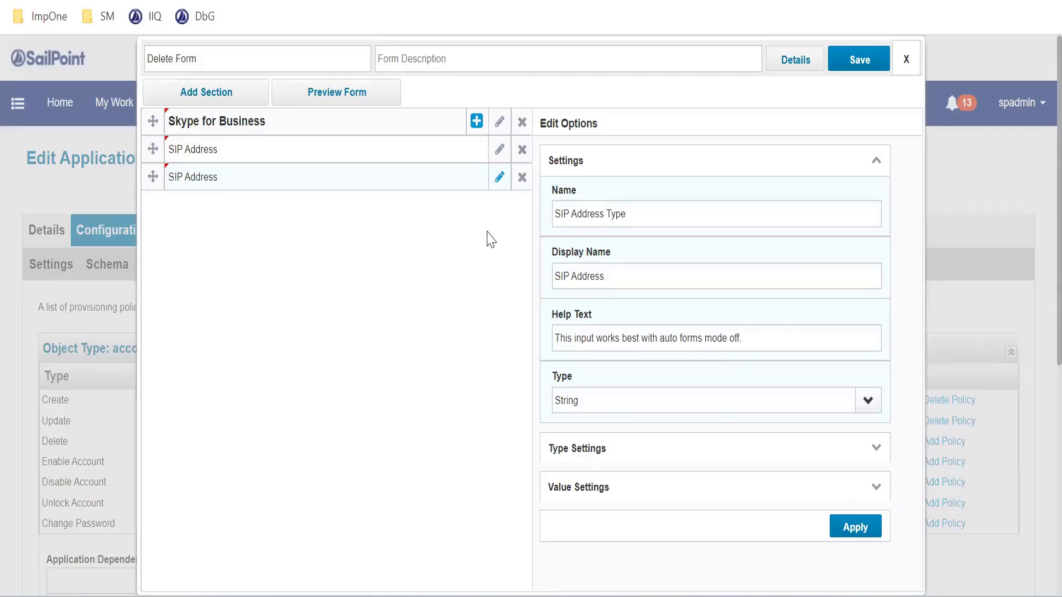
pyautogui.click(659, 217)
pyautogui.click(849, 526)
pyautogui.scroll(-5, 768, 422)
pyautogui.scroll(5, 751, 417)
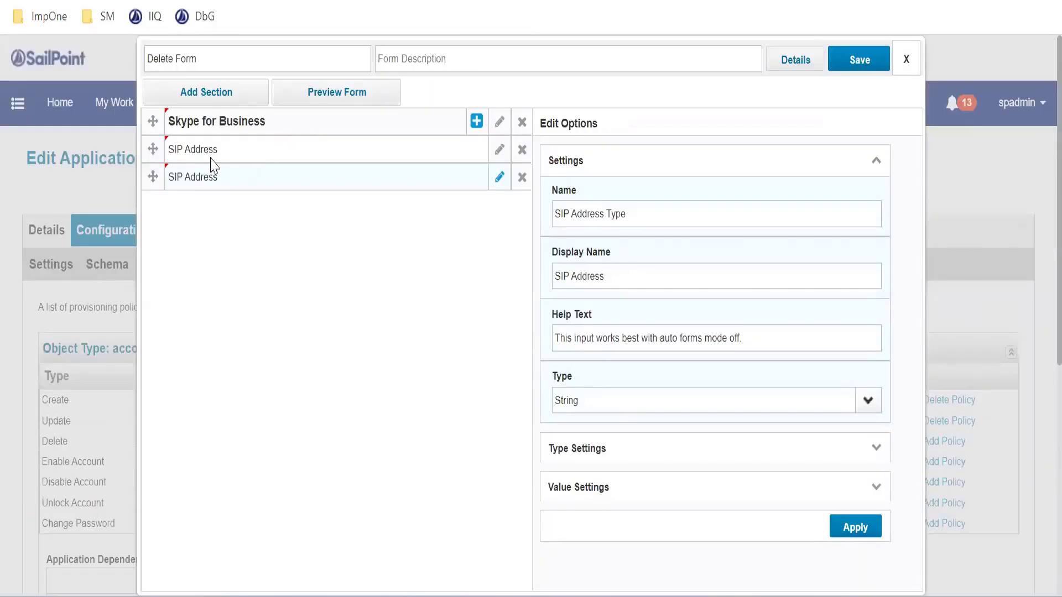